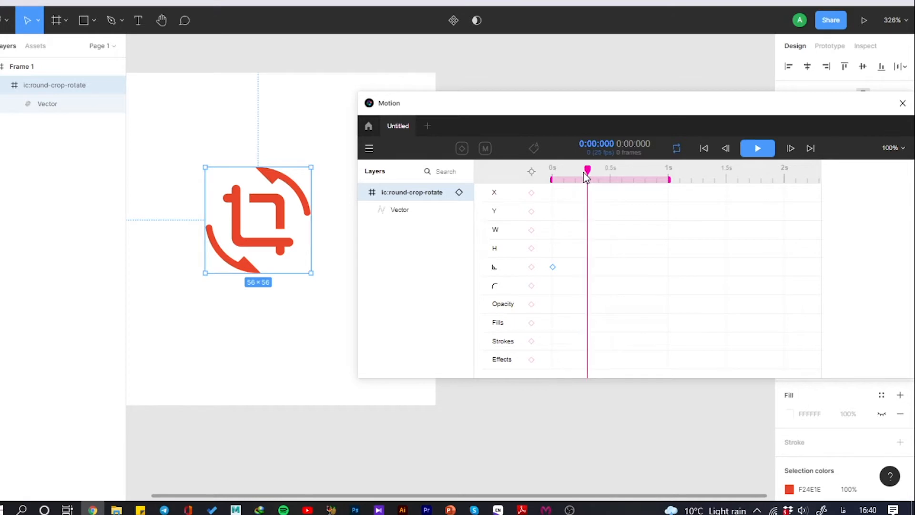
Add rotation keyframes to the ic:round-crop-rotate icon, with 90° at 0.3 s and 180° at 0.6 s.
{"action": "left_click", "coordinate": [531, 267]}
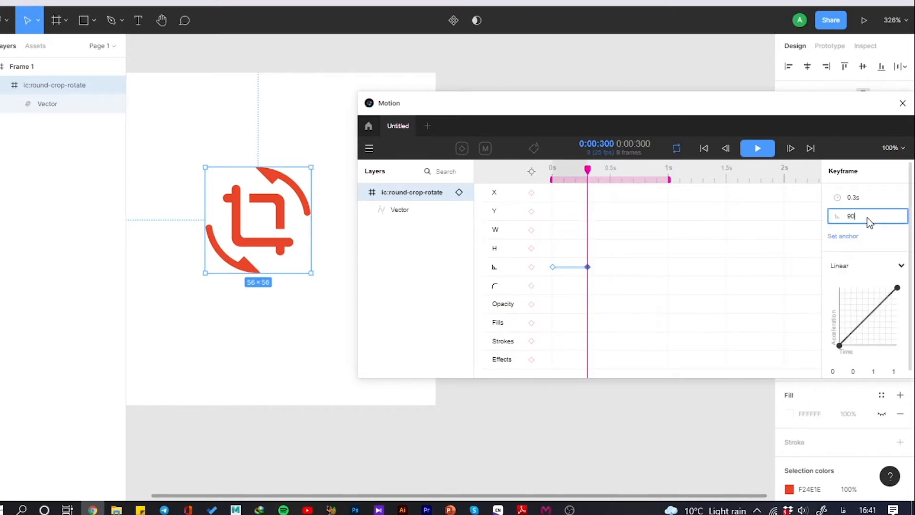
{"action": "type", "text": "90"}
{"action": "key", "text": "Return"}
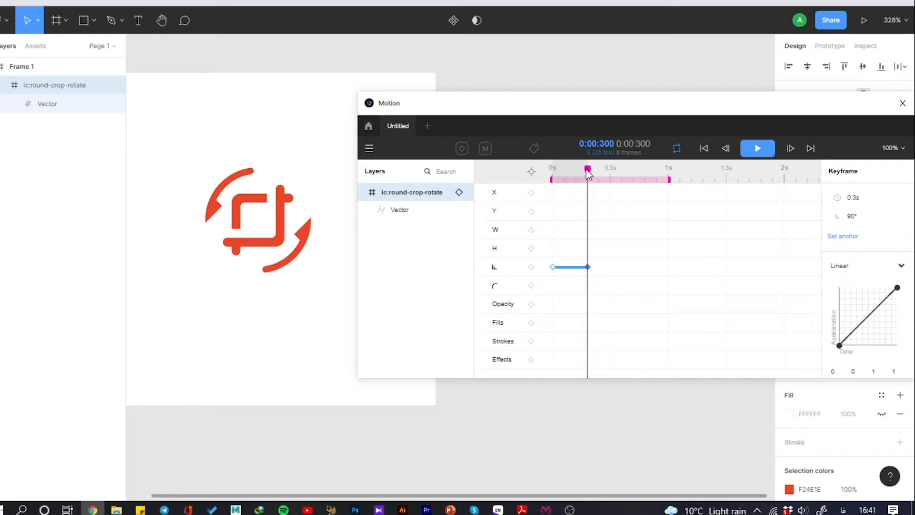
{"action": "left_click_drag", "start_coordinate": [589, 173], "coordinate": [622, 172]}
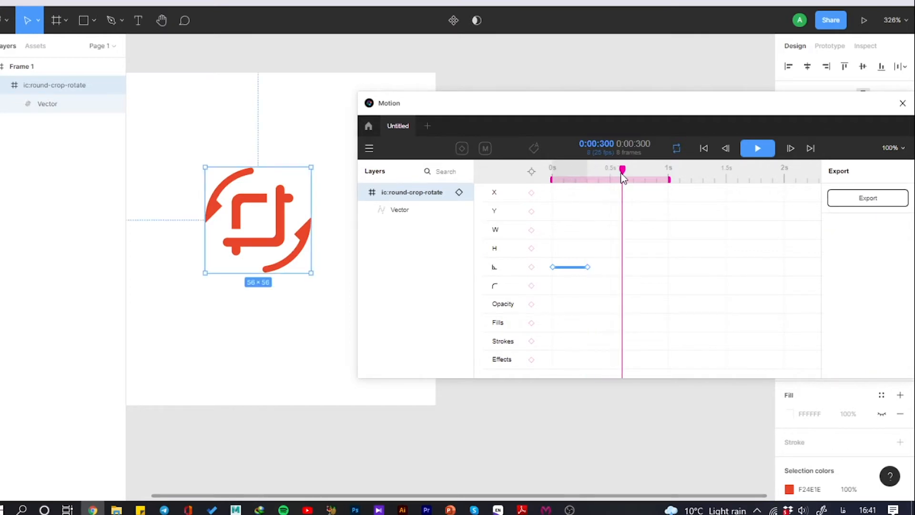
{"action": "left_click", "coordinate": [533, 267]}
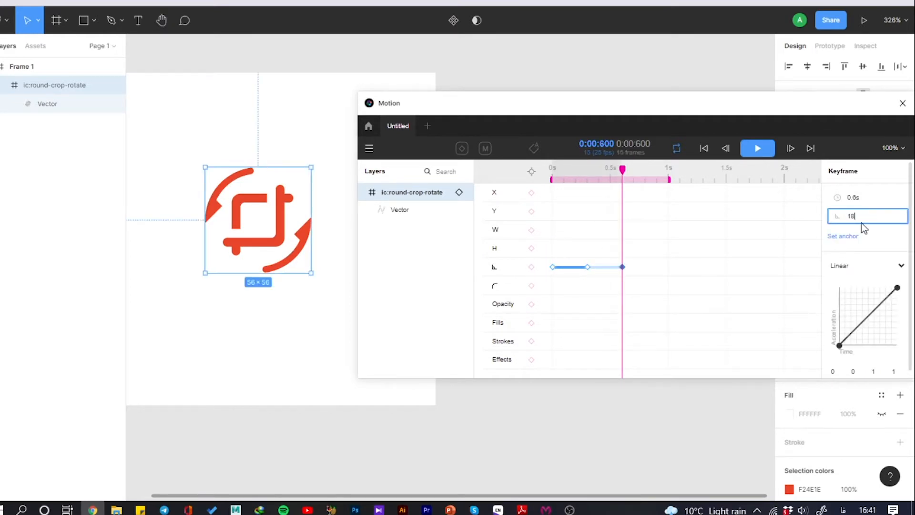
{"action": "type", "text": "180"}
{"action": "key", "text": "Return"}
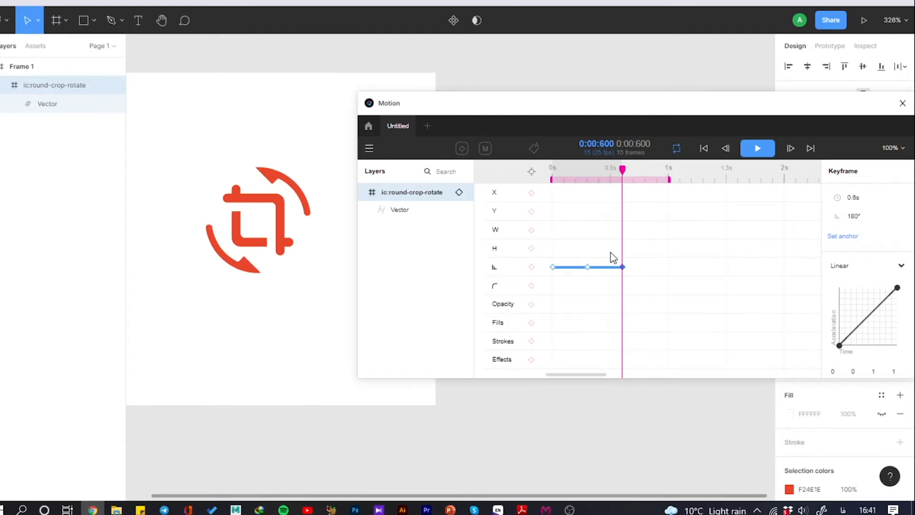
Extend the icon's rotation with keyframes of 270° at 0.9 s and 360° at 1.2 s.
{"action": "left_click_drag", "start_coordinate": [625, 168], "coordinate": [661, 175]}
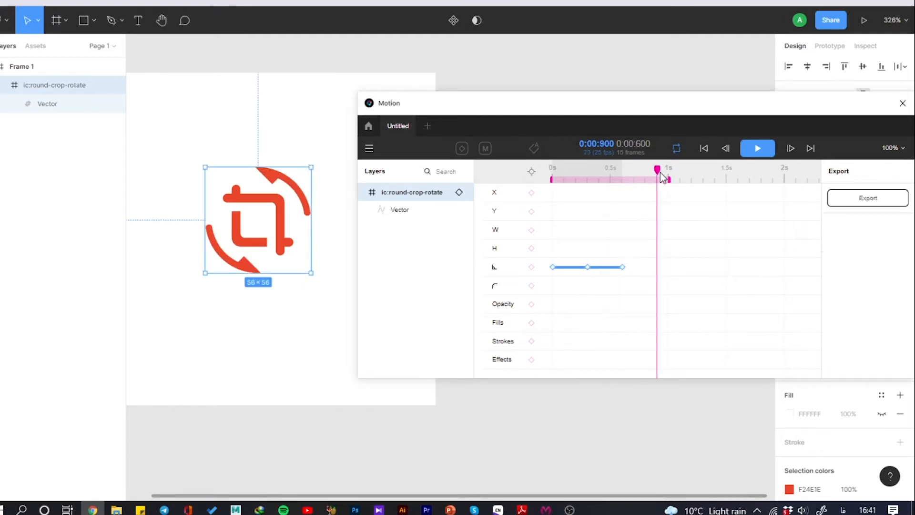
{"action": "left_click", "coordinate": [531, 267]}
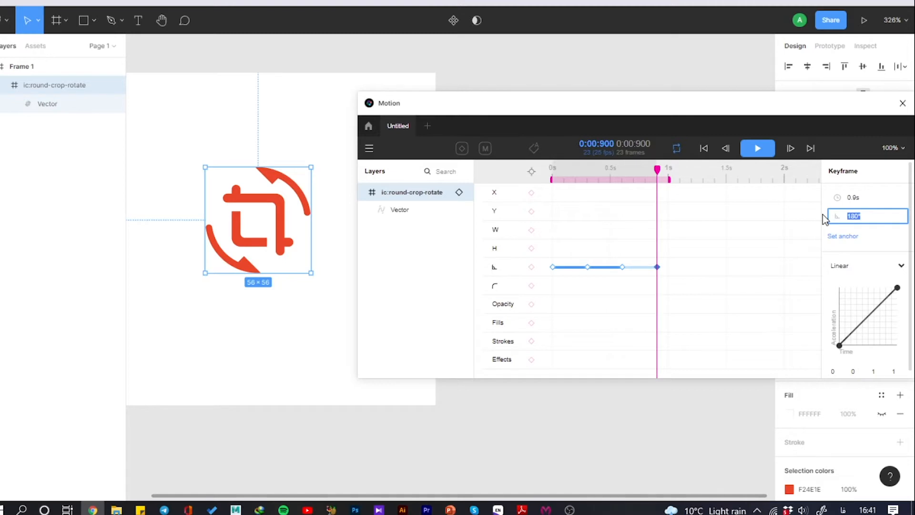
{"action": "type", "text": "270"}
{"action": "key", "text": "Return"}
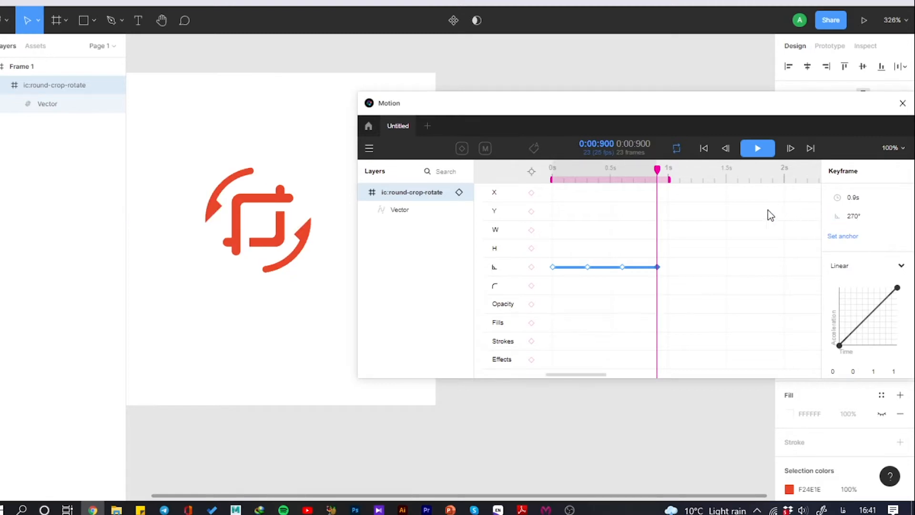
{"action": "left_click", "coordinate": [669, 174]}
{"action": "left_click", "coordinate": [692, 172]}
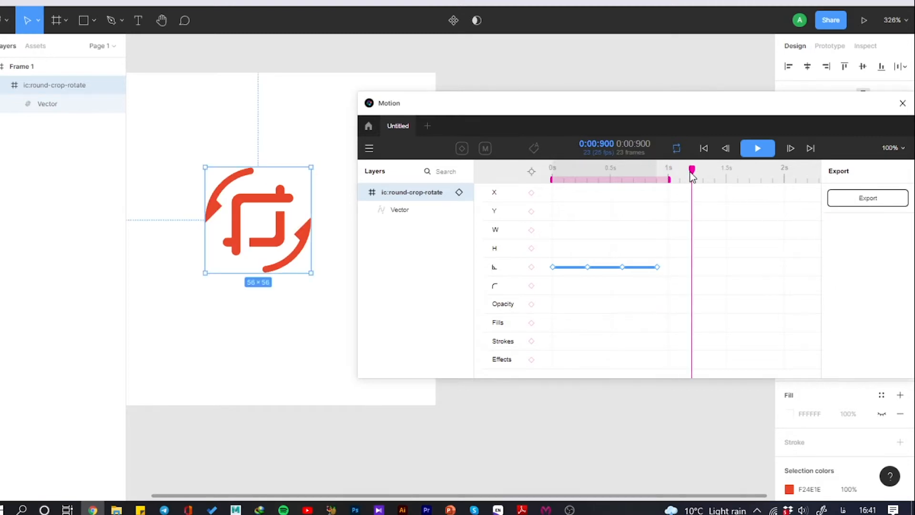
{"action": "left_click", "coordinate": [531, 267]}
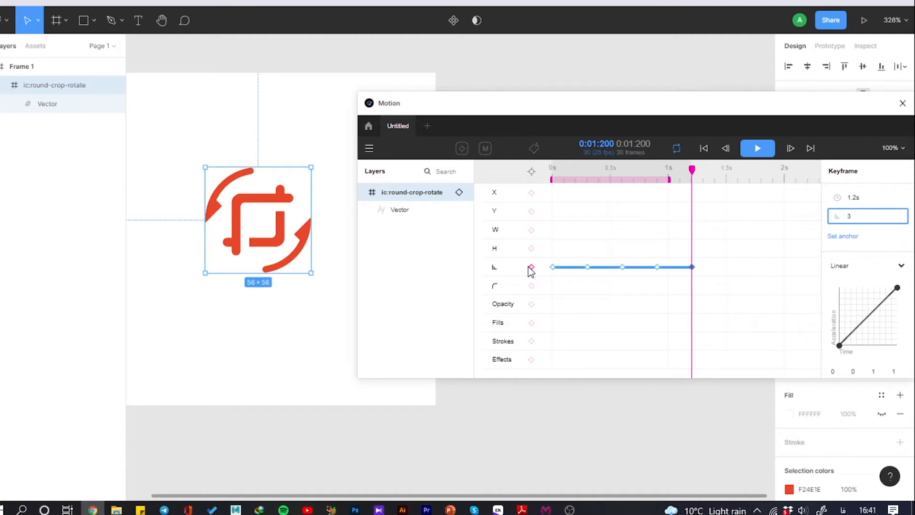
{"action": "type", "text": "360"}
{"action": "key", "text": "Return"}
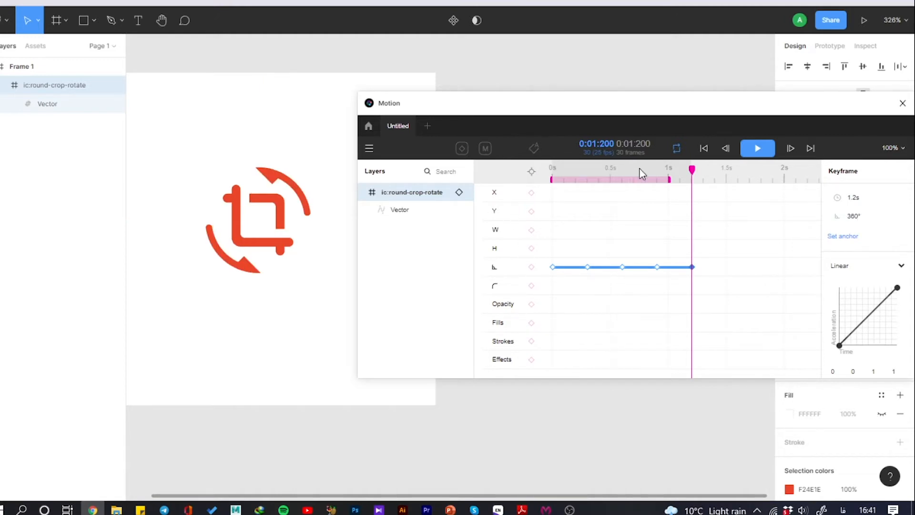
Preview the crop-rotate icon's rotation animation from 0 s, and stop the playback.
{"action": "left_click_drag", "start_coordinate": [692, 170], "coordinate": [553, 184]}
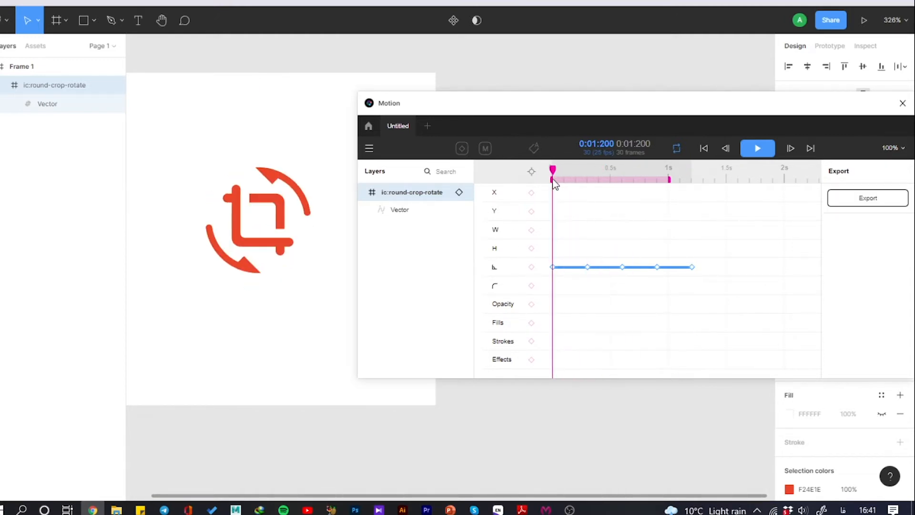
{"action": "left_click", "coordinate": [764, 147]}
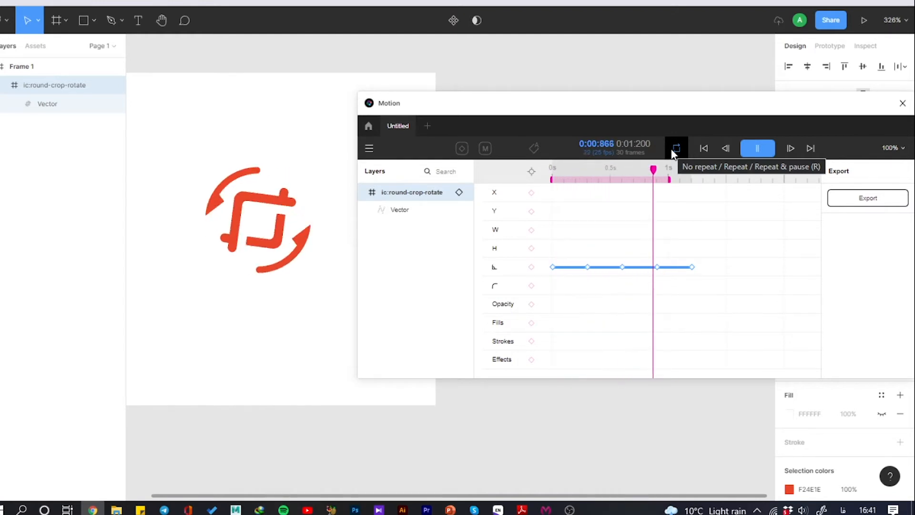
{"action": "left_click", "coordinate": [759, 148]}
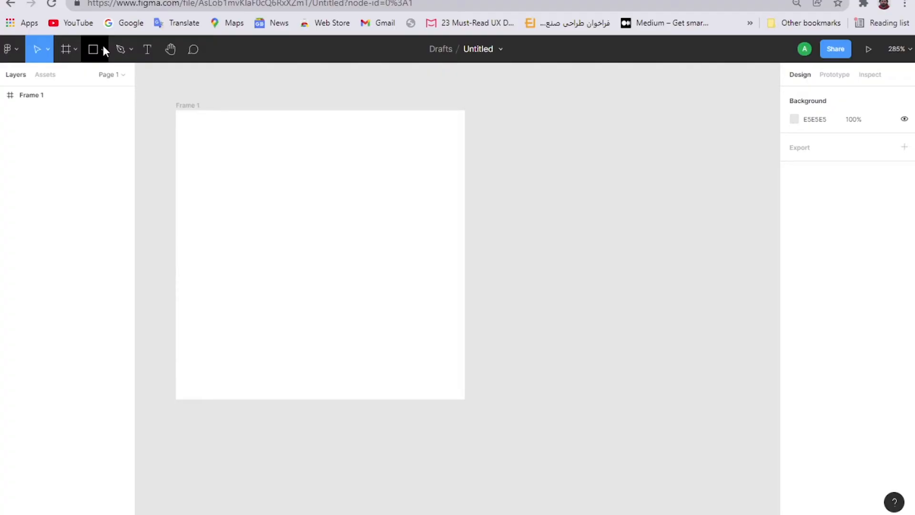
Draw a 128 × 128 circle with the Ellipse tool and centre it in Frame 1 at X 24, Y 24.
{"action": "left_click", "coordinate": [103, 49]}
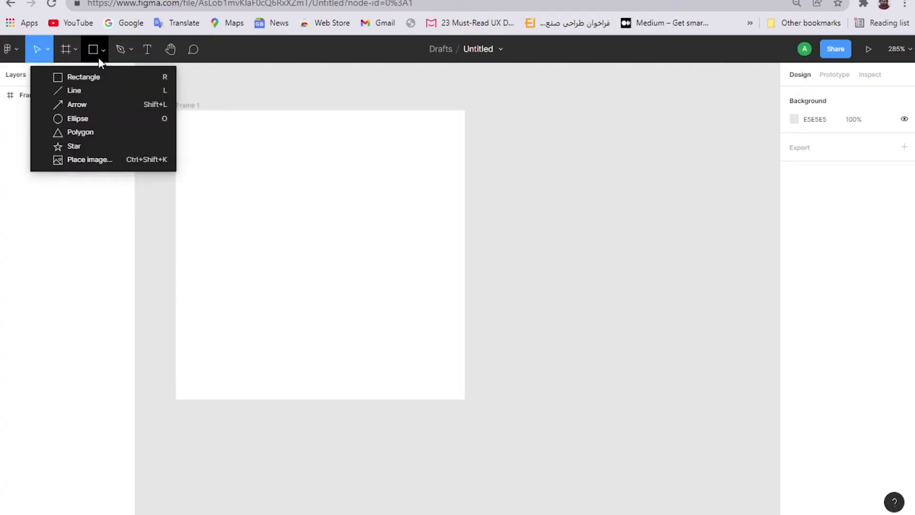
{"action": "left_click", "coordinate": [74, 119]}
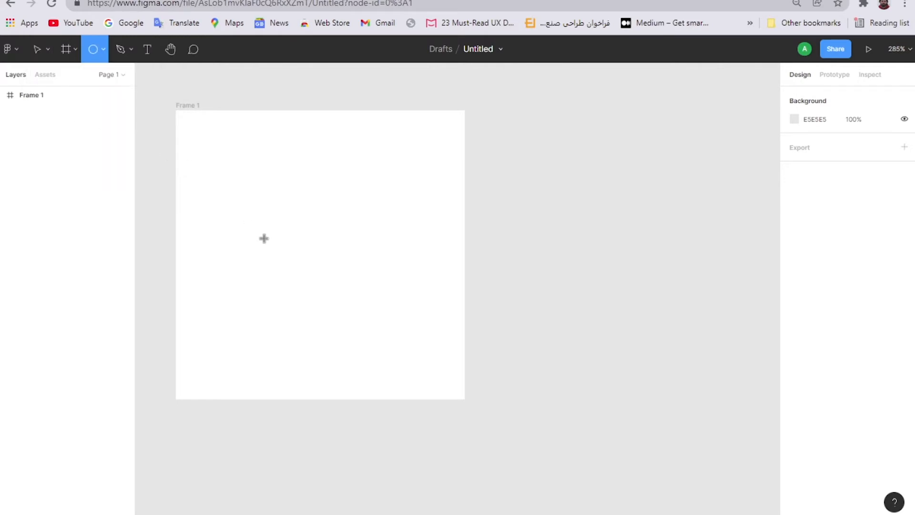
{"action": "left_click_drag", "start_coordinate": [315, 235], "coordinate": [378, 348]}
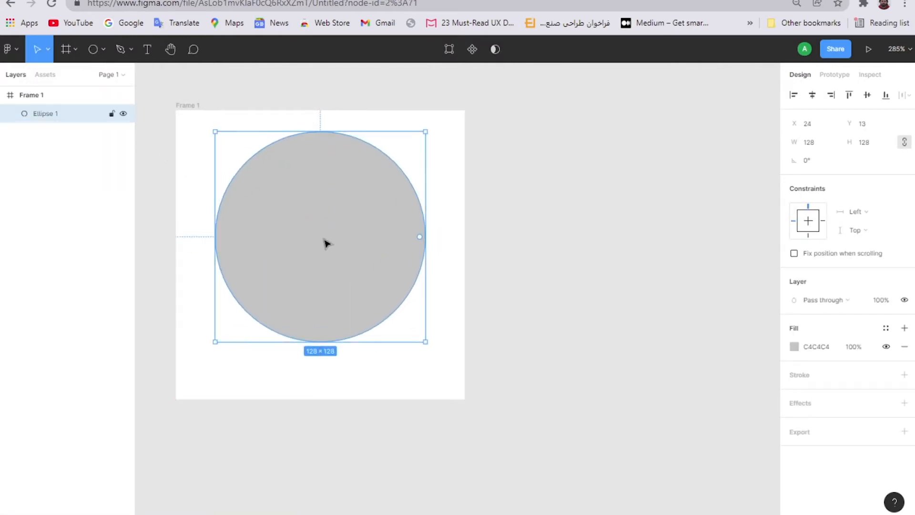
{"action": "mouse_move", "coordinate": [327, 243]}
{"action": "left_mouse_down"}
{"action": "mouse_move", "coordinate": [328, 268]}
{"action": "mouse_move", "coordinate": [322, 259]}
{"action": "left_mouse_up"}
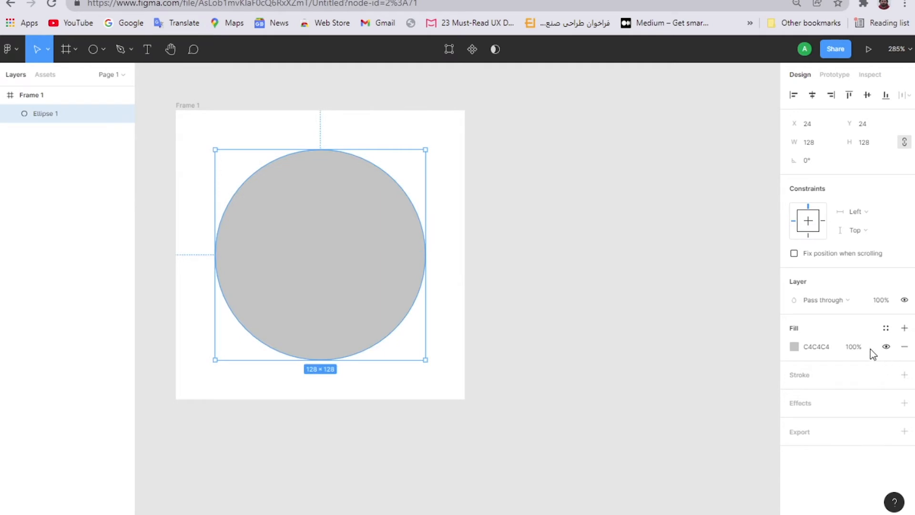
Replace the circle's grey fill with a black inside stroke of width 1.
{"action": "left_click", "coordinate": [904, 347]}
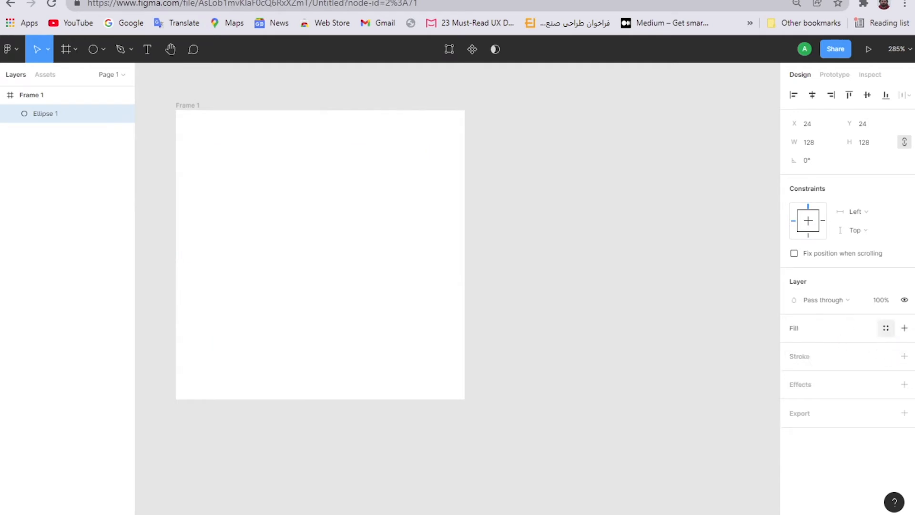
{"action": "left_click", "coordinate": [905, 328]}
{"action": "left_click", "coordinate": [904, 347]}
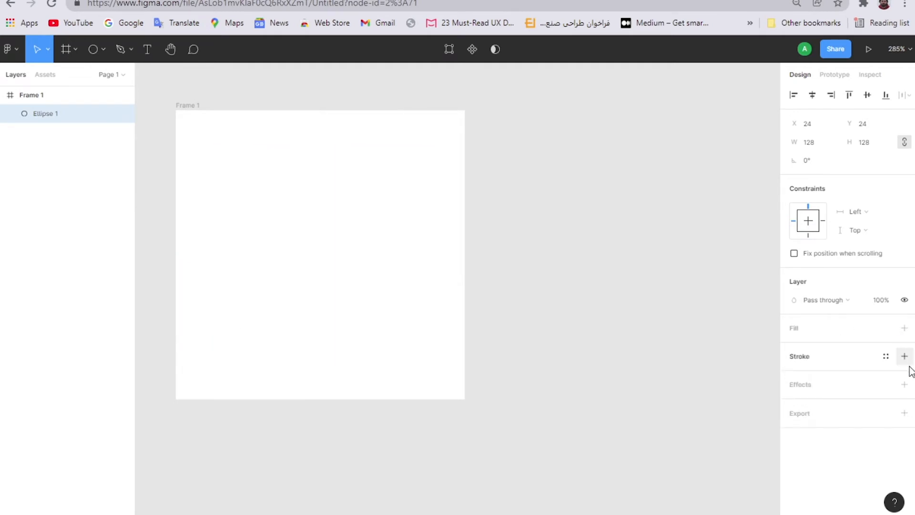
{"action": "left_click", "coordinate": [905, 357]}
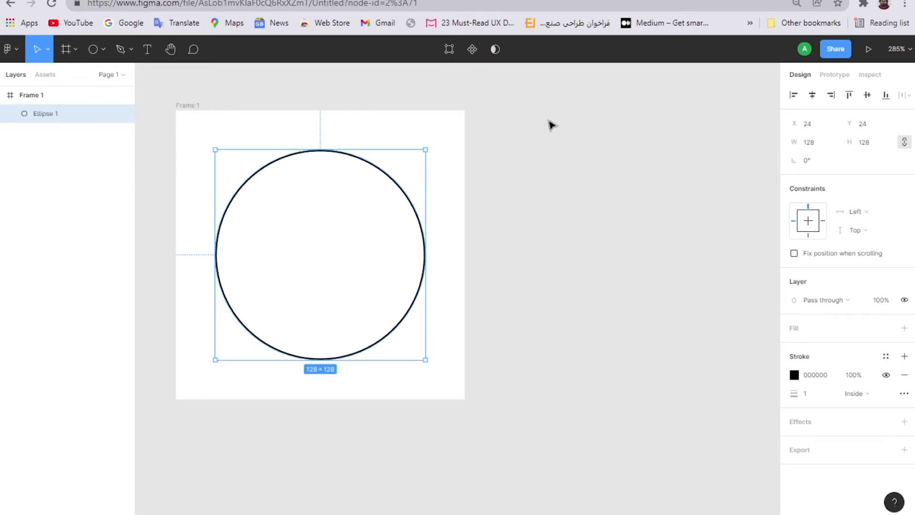
Import the red ic:sharp-flight airplane icon into Frame 1 with the Iconify plugin, and close the plugin.
{"action": "right_click", "coordinate": [686, 152]}
{"action": "mouse_move", "coordinate": [706, 228]}
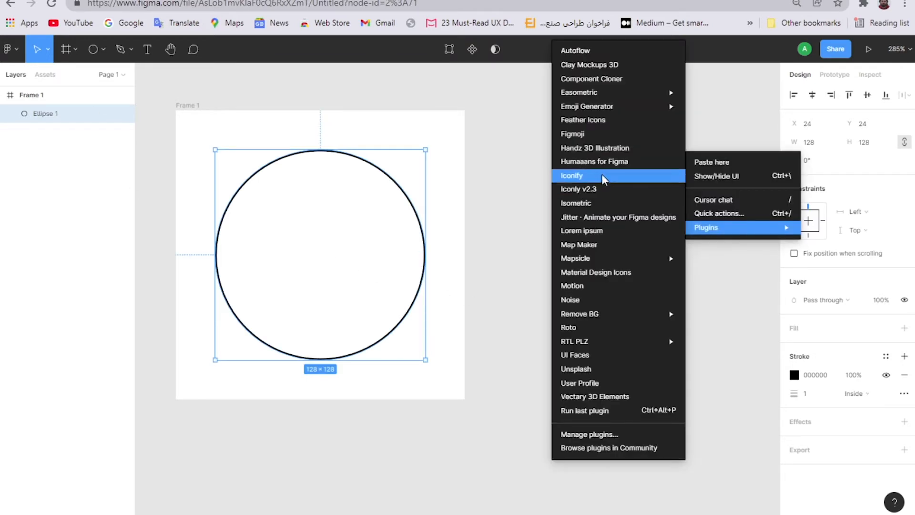
{"action": "left_click", "coordinate": [602, 176]}
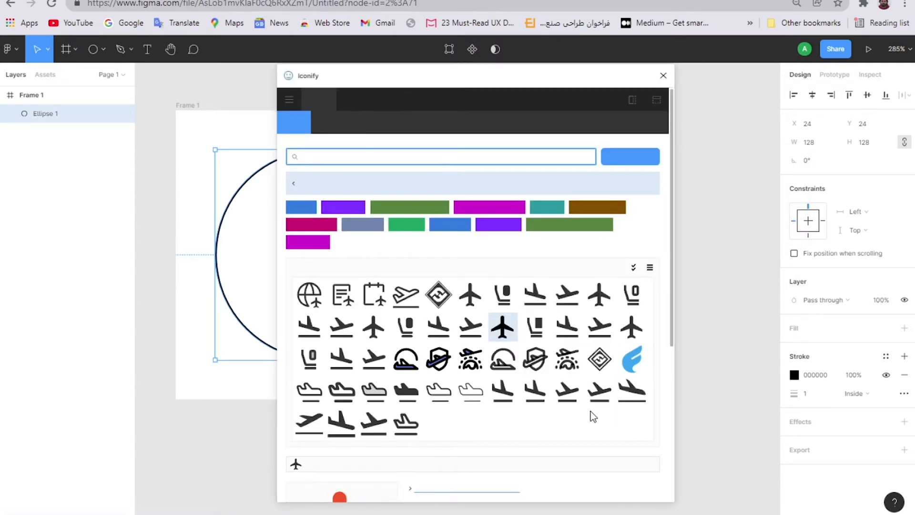
{"action": "scroll", "coordinate": [591, 410], "scroll_direction": "down", "scroll_amount": 5}
{"action": "left_click", "coordinate": [548, 484]}
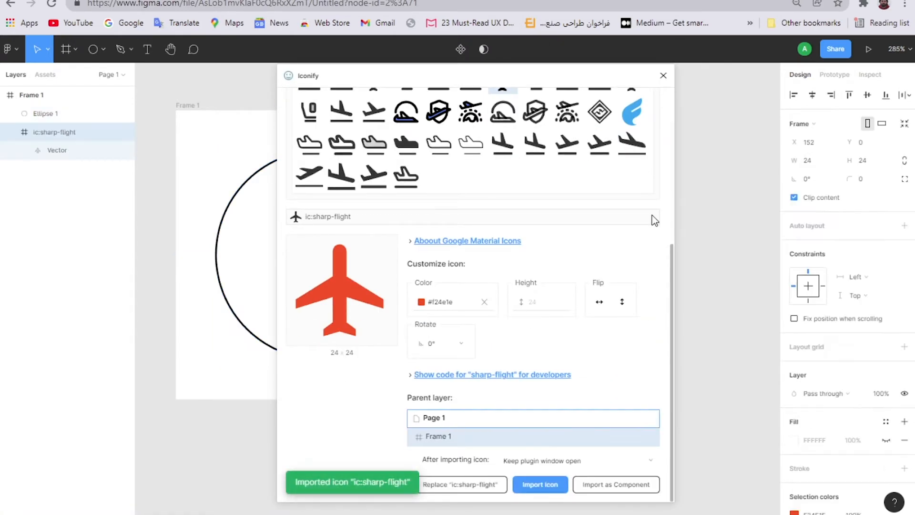
{"action": "left_click", "coordinate": [663, 75]}
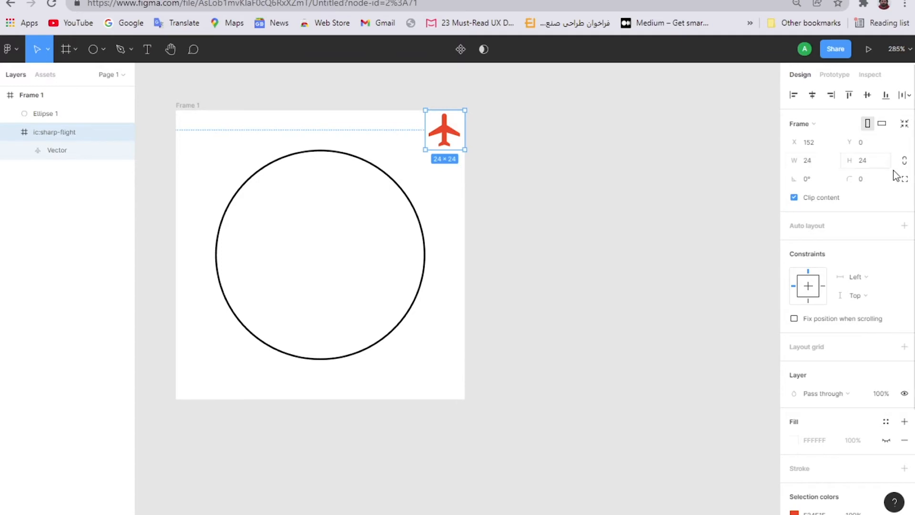
Rotate the airplane icon to -90° and centre it on the circle's topmost point at X 100, Y 12.
{"action": "left_click", "coordinate": [819, 176]}
{"action": "type", "text": "90"}
{"action": "key", "text": "Return"}
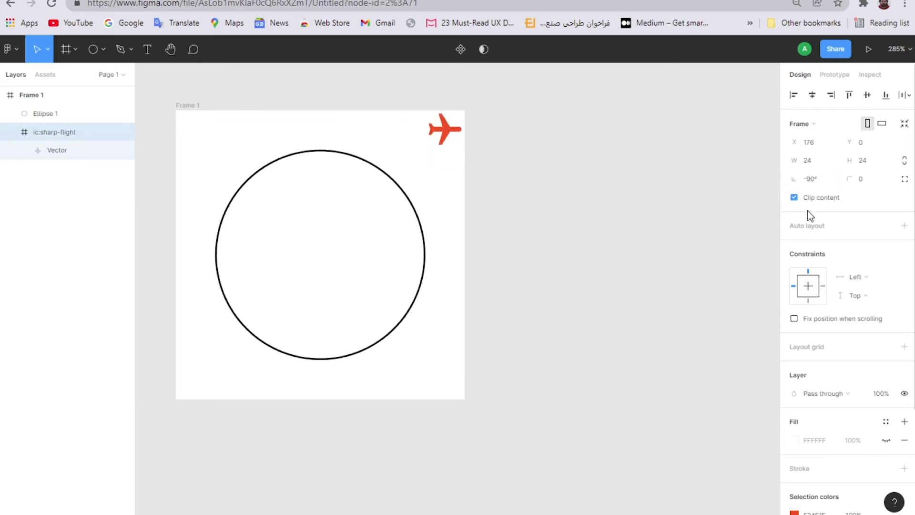
{"action": "left_click_drag", "start_coordinate": [445, 132], "coordinate": [329, 151]}
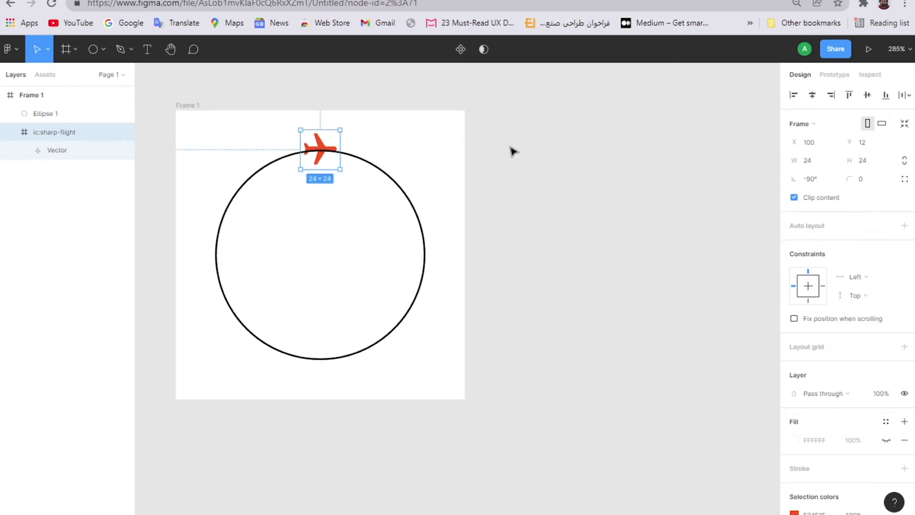
{"action": "key", "text": "alt"}
Draw a vertical rectangle about 24 × 154 through the circle's centre, with its upper edge at Y 12 level with the airplane icon's.
{"action": "left_click", "coordinate": [99, 43]}
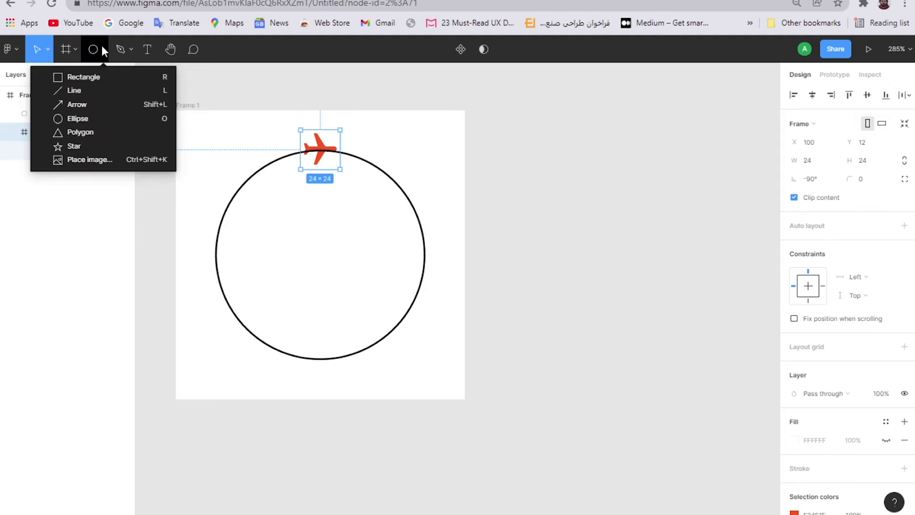
{"action": "left_click", "coordinate": [76, 75]}
{"action": "left_click_drag", "start_coordinate": [301, 129], "coordinate": [341, 379]}
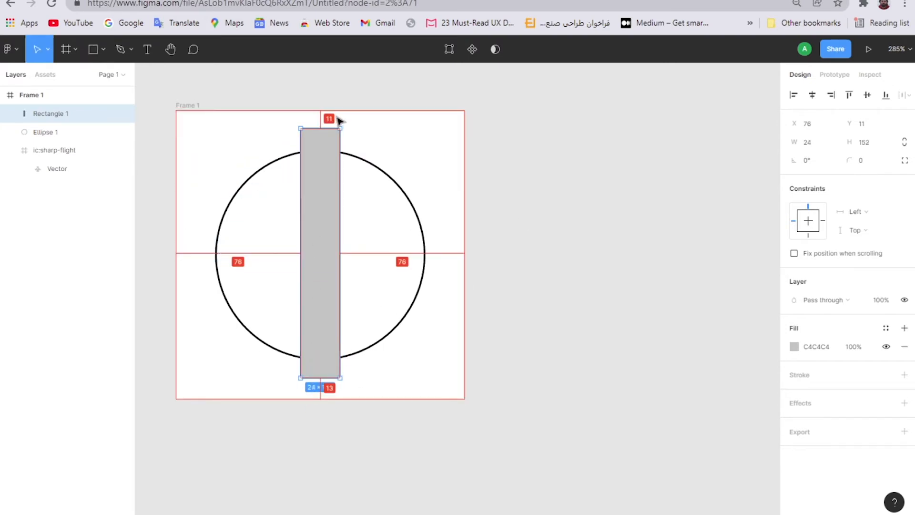
{"action": "left_click_drag", "start_coordinate": [321, 129], "coordinate": [329, 130]}
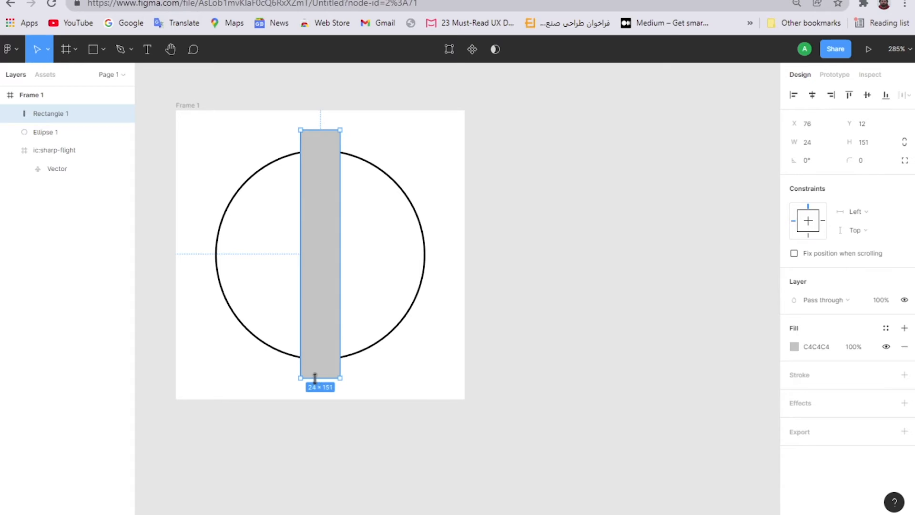
{"action": "mouse_move", "coordinate": [315, 378]}
{"action": "left_mouse_down"}
{"action": "mouse_move", "coordinate": [318, 367]}
{"action": "mouse_move", "coordinate": [322, 384]}
{"action": "left_mouse_up"}
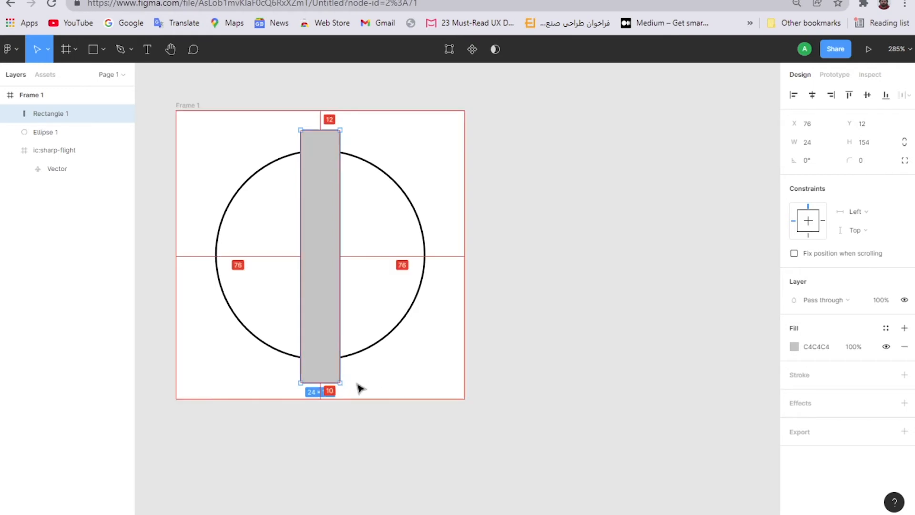
Set the rectangle's height to 152 and replace its grey fill with a black inside stroke of width 1.
{"action": "left_click", "coordinate": [874, 150]}
{"action": "type", "text": "15"}
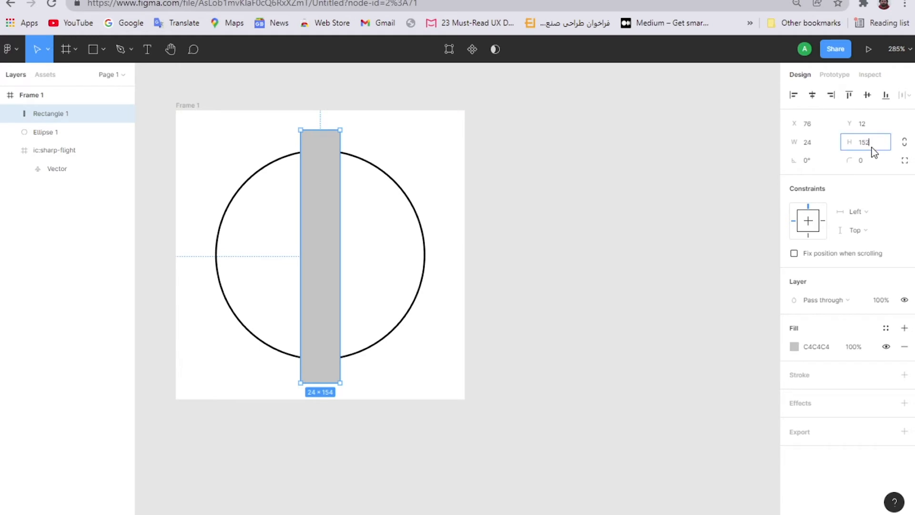
{"action": "type", "text": "2"}
{"action": "key", "text": "Return"}
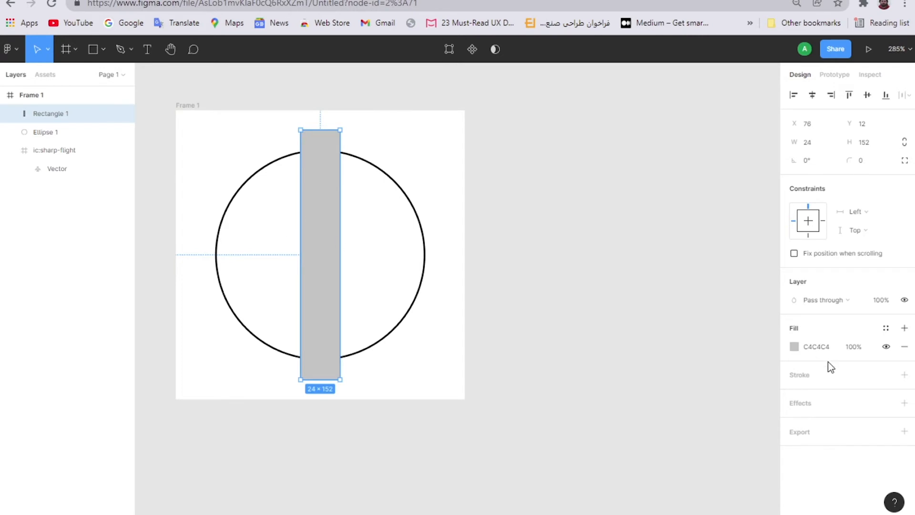
{"action": "left_click", "coordinate": [904, 374]}
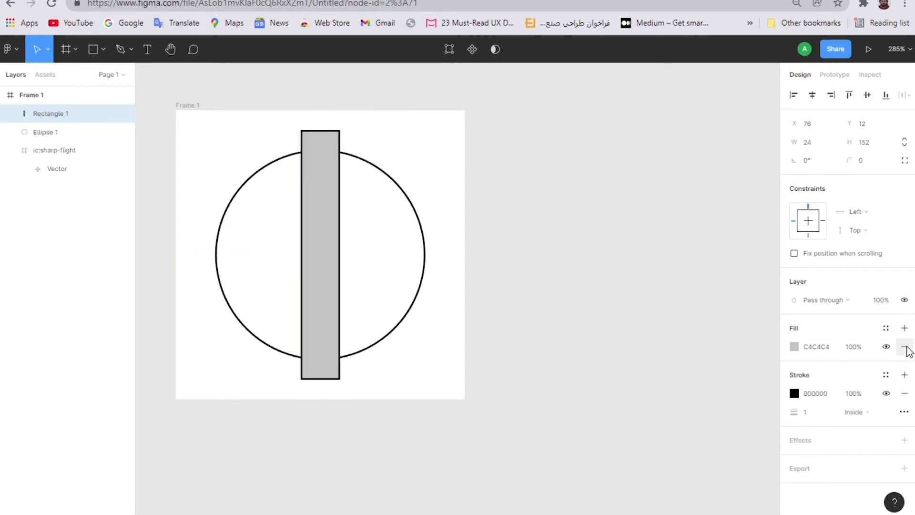
{"action": "left_click", "coordinate": [904, 346]}
Group the tall rectangle and the airplane icon together inside Frame 1.
{"action": "left_click", "coordinate": [327, 146]}
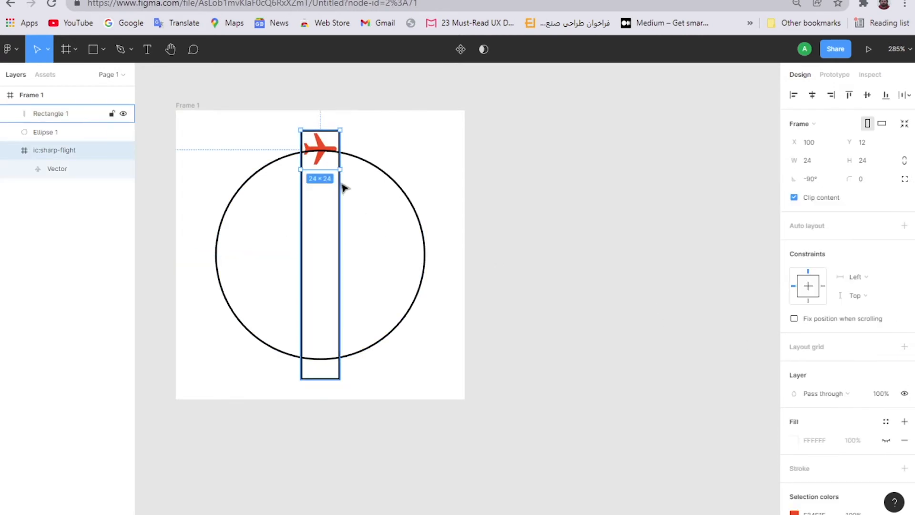
{"action": "left_click", "coordinate": [341, 201]}
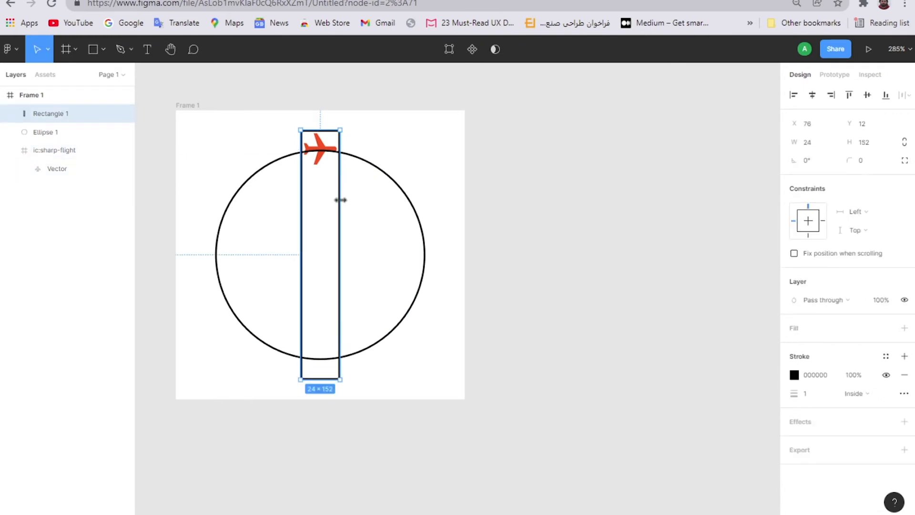
{"action": "key", "text": "alt"}
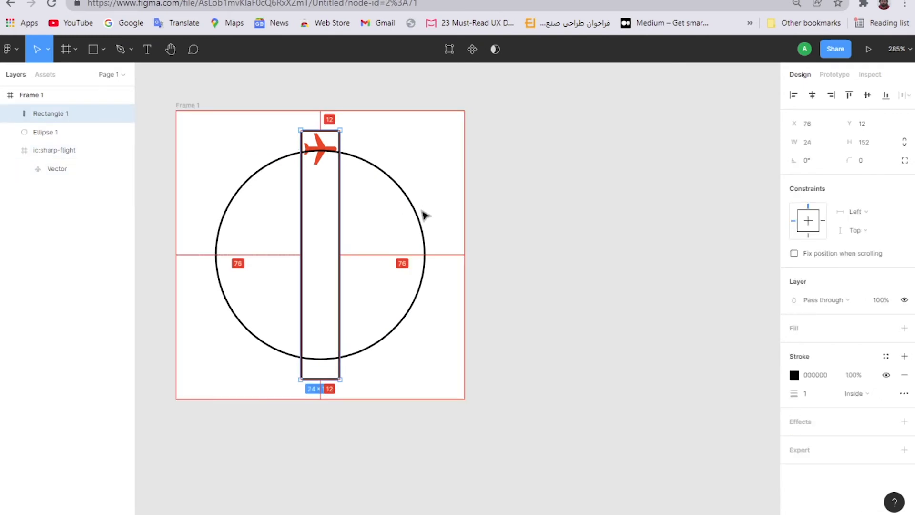
{"action": "left_click", "coordinate": [331, 151], "text": "shift"}
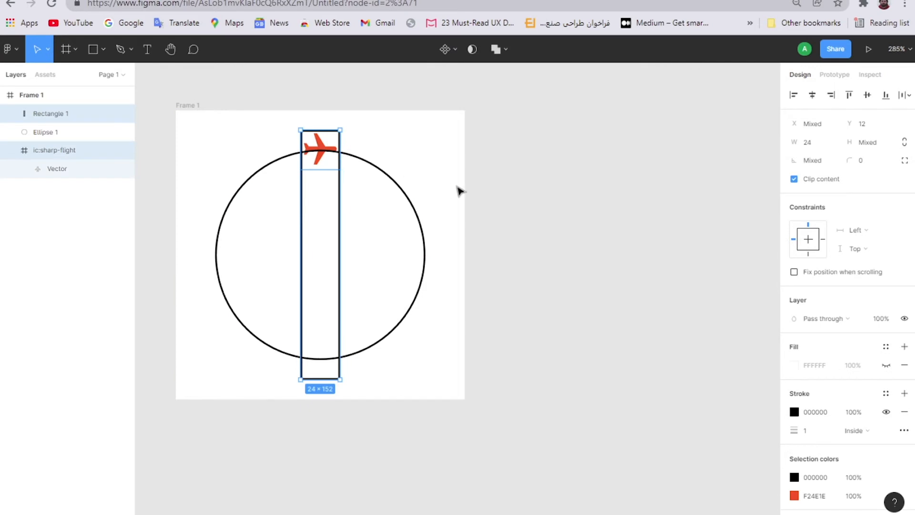
{"action": "key", "text": "ctrl+g"}
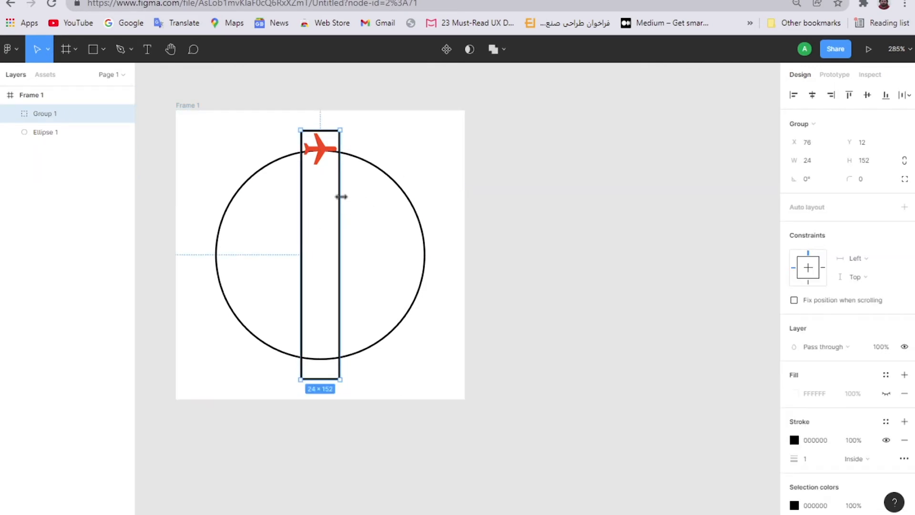
Remove the black stroke from Rectangle 1 inside the airplane group.
{"action": "left_click", "coordinate": [8, 113]}
{"action": "left_click", "coordinate": [57, 133]}
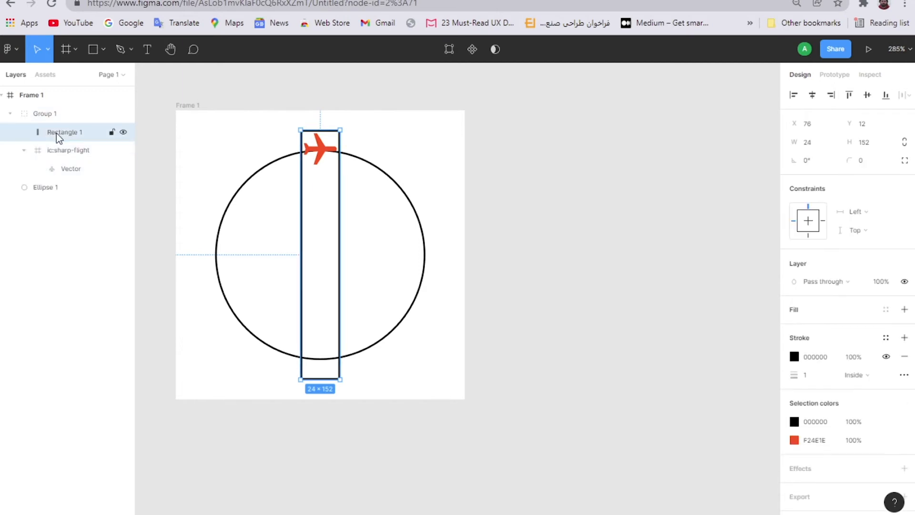
{"action": "left_click", "coordinate": [905, 357]}
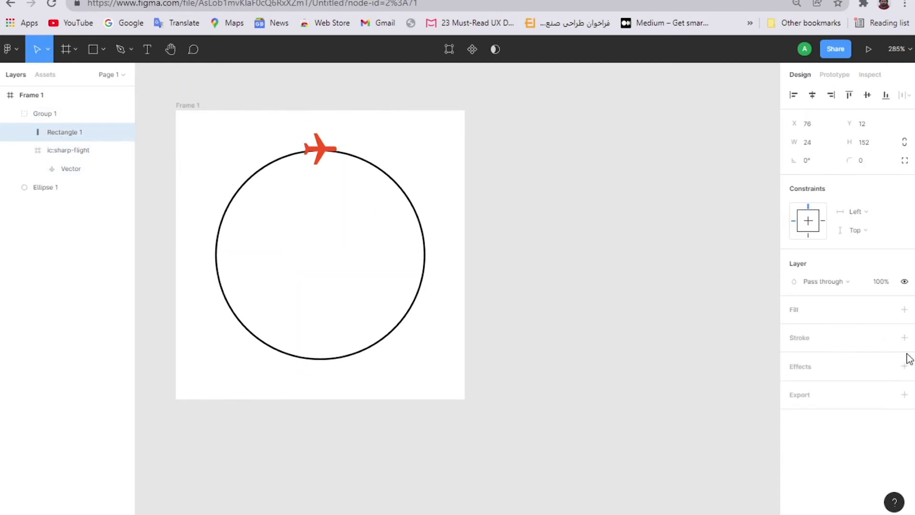
Change the circle's stroke colour to light grey E7E7E7.
{"action": "left_click", "coordinate": [386, 174]}
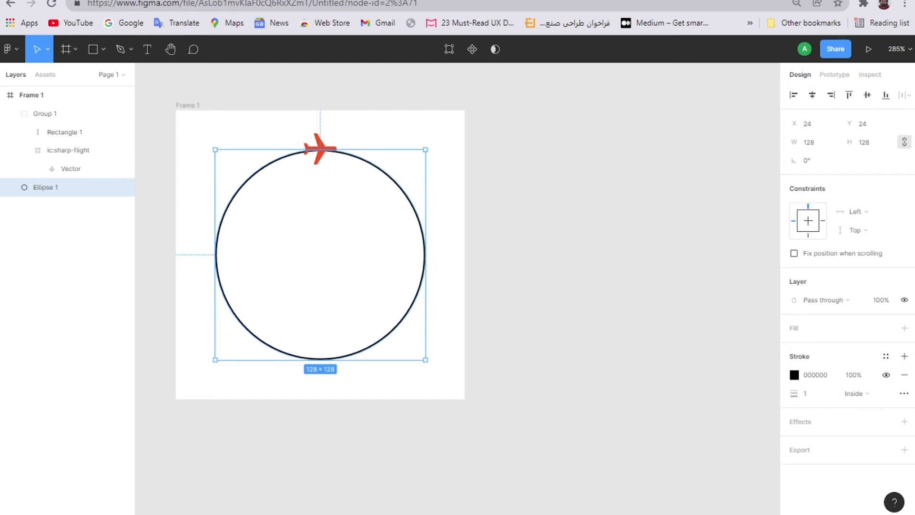
{"action": "left_click", "coordinate": [906, 375]}
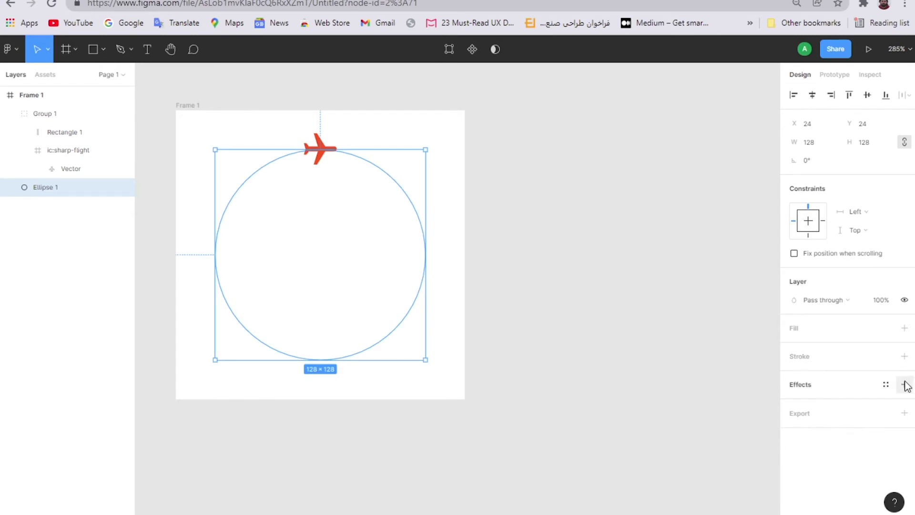
{"action": "left_click", "coordinate": [905, 356]}
{"action": "left_click", "coordinate": [795, 375]}
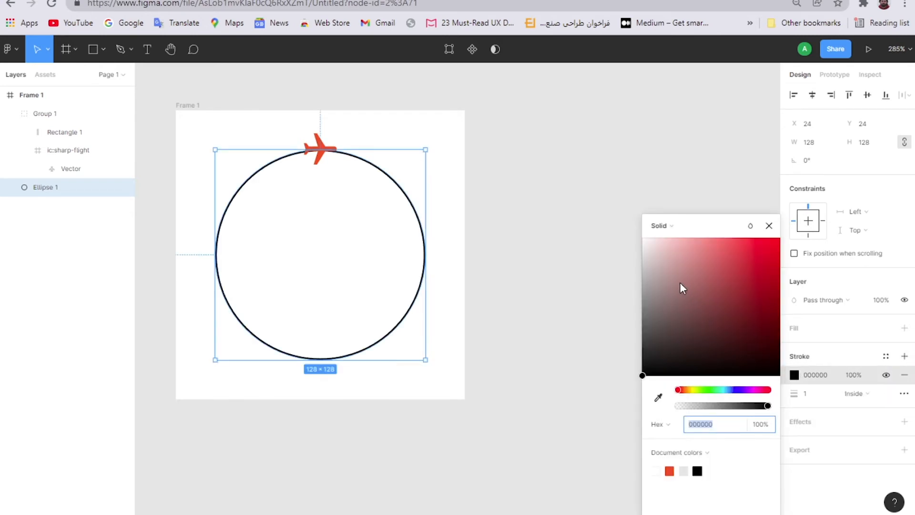
{"action": "left_click_drag", "start_coordinate": [682, 288], "coordinate": [638, 257]}
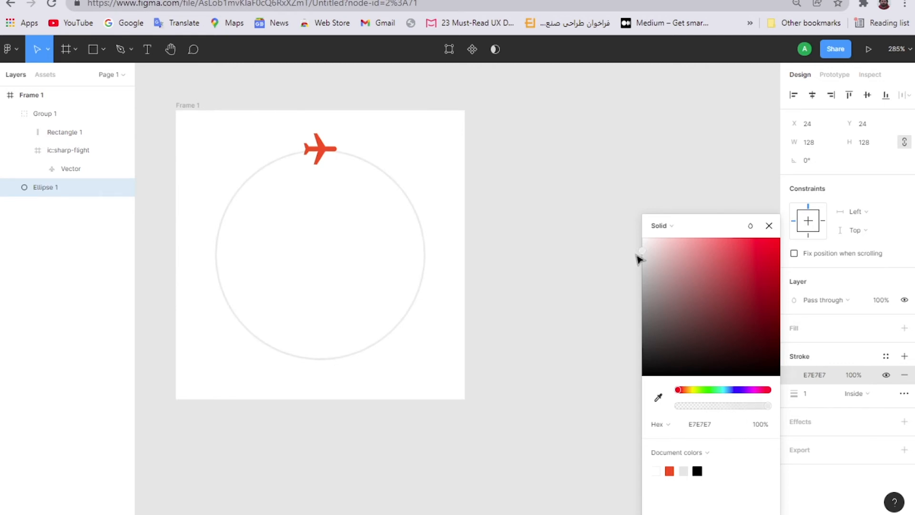
{"action": "left_click", "coordinate": [770, 228]}
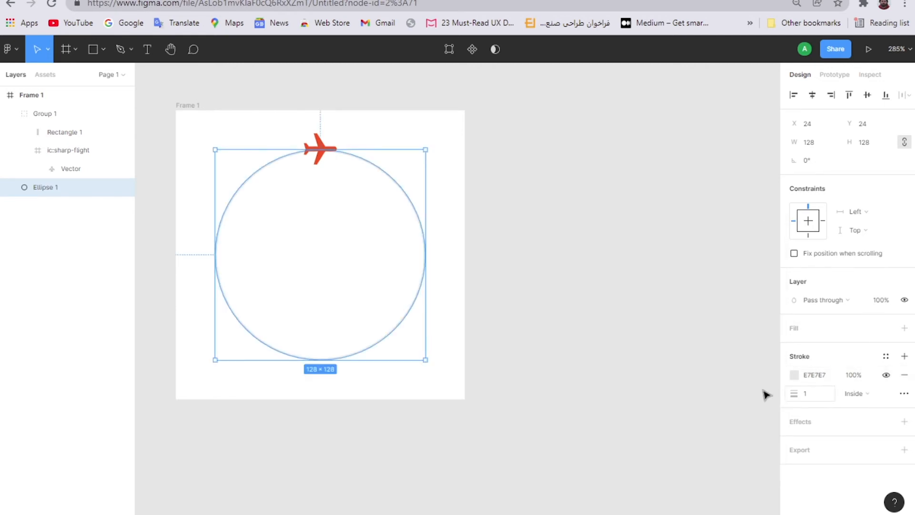
Change the circle's stroke style to Dash in the advanced stroke settings, and deselect the circle.
{"action": "left_click", "coordinate": [906, 396]}
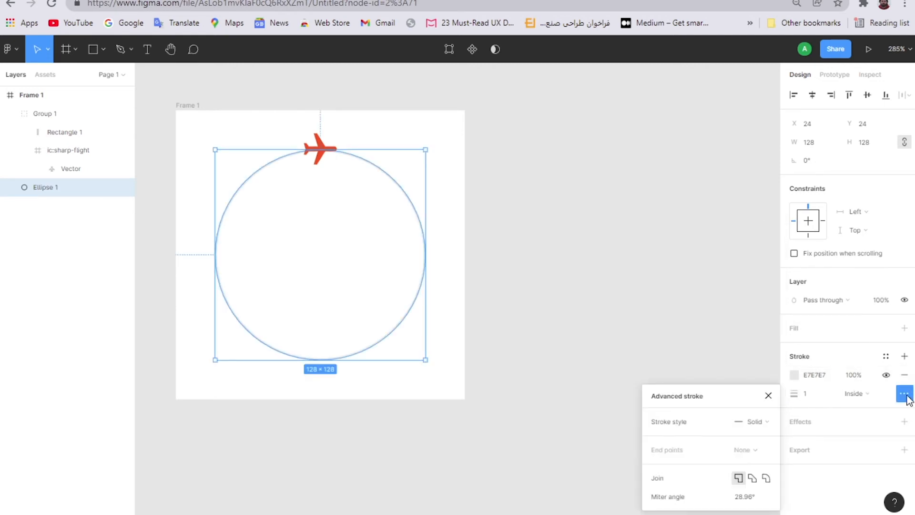
{"action": "left_click", "coordinate": [768, 421]}
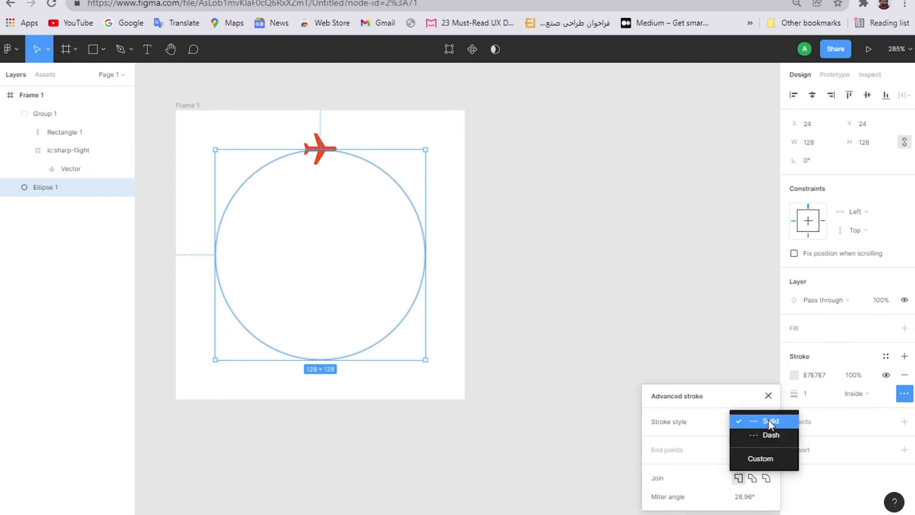
{"action": "left_click", "coordinate": [768, 432]}
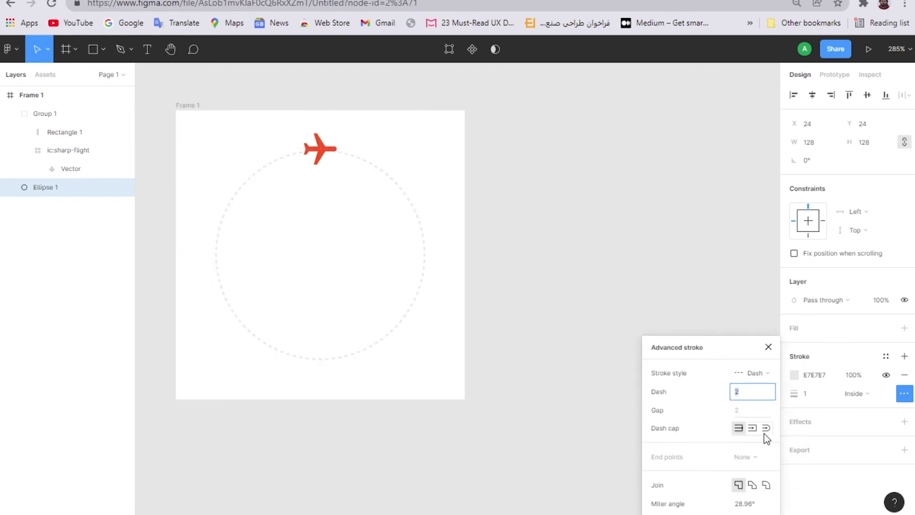
{"action": "left_click", "coordinate": [769, 347]}
{"action": "left_click", "coordinate": [677, 309]}
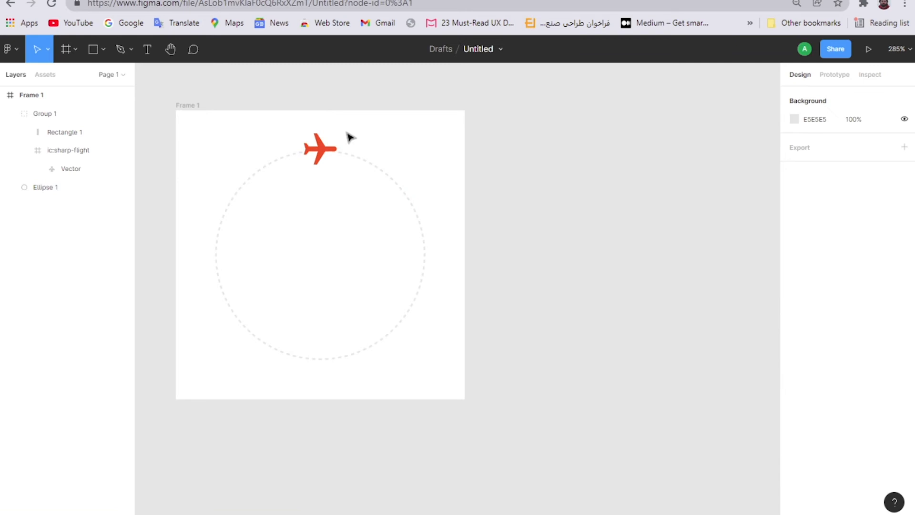
Launch the Motion plugin for Frame 1 and select Group 1, which holds the airplane, as the layer to animate.
{"action": "left_click", "coordinate": [194, 108]}
{"action": "right_click", "coordinate": [397, 121]}
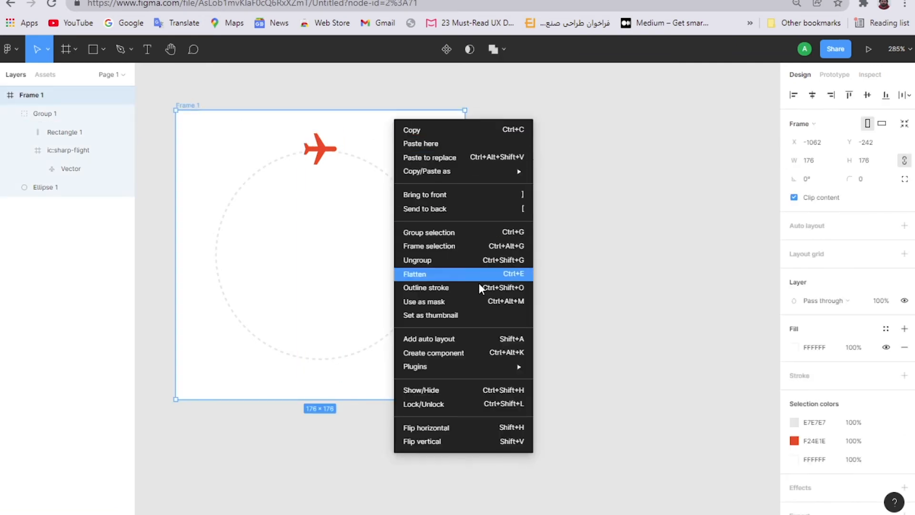
{"action": "mouse_move", "coordinate": [497, 370]}
{"action": "mouse_move", "coordinate": [592, 310]}
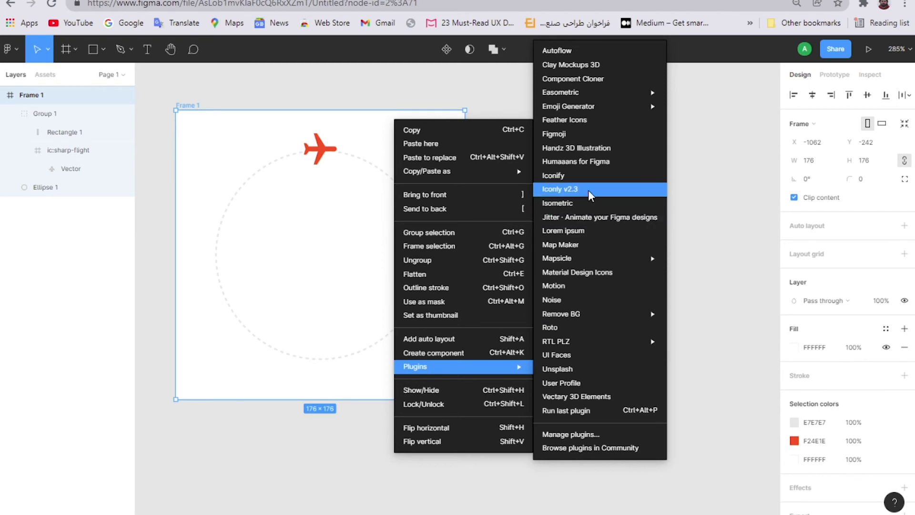
{"action": "left_click", "coordinate": [584, 288]}
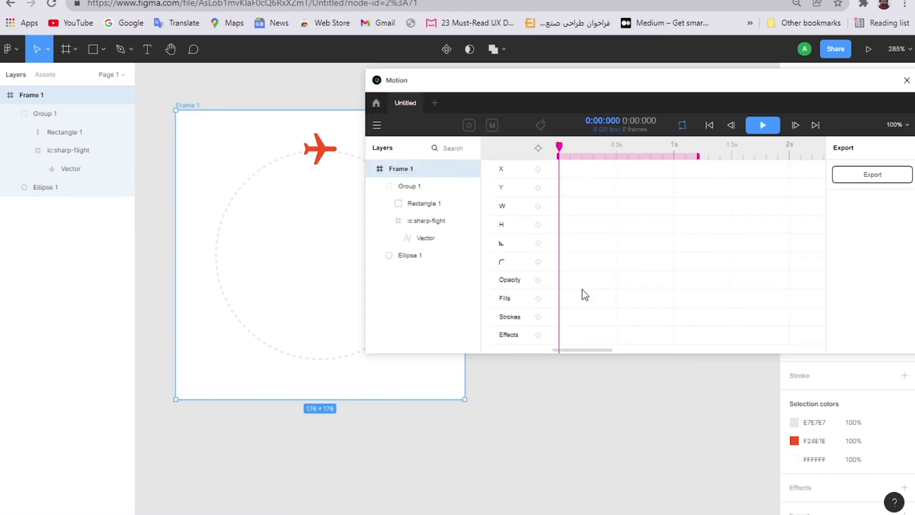
{"action": "left_click", "coordinate": [411, 205]}
{"action": "left_click", "coordinate": [57, 119]}
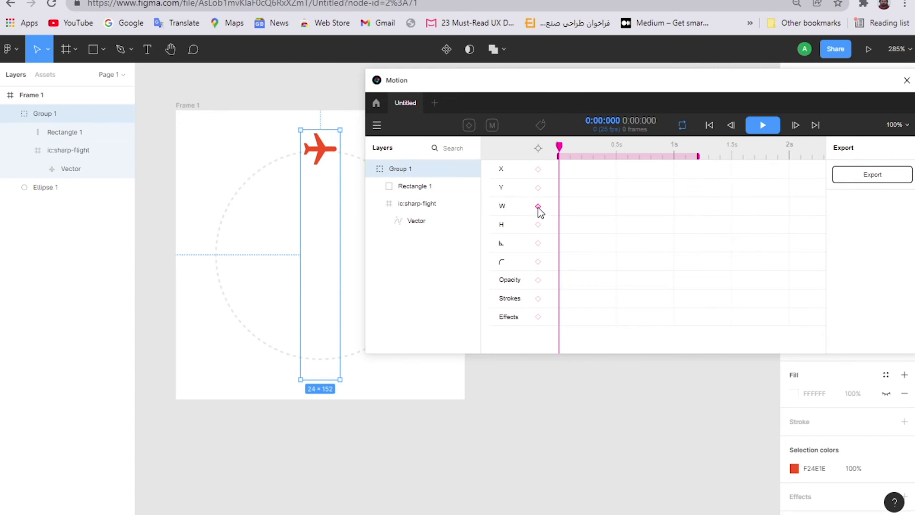
Add rotation keyframes to Group 1 at 0, 0.3, 0.6, 0.9 and 1.2 s.
{"action": "left_click", "coordinate": [538, 243]}
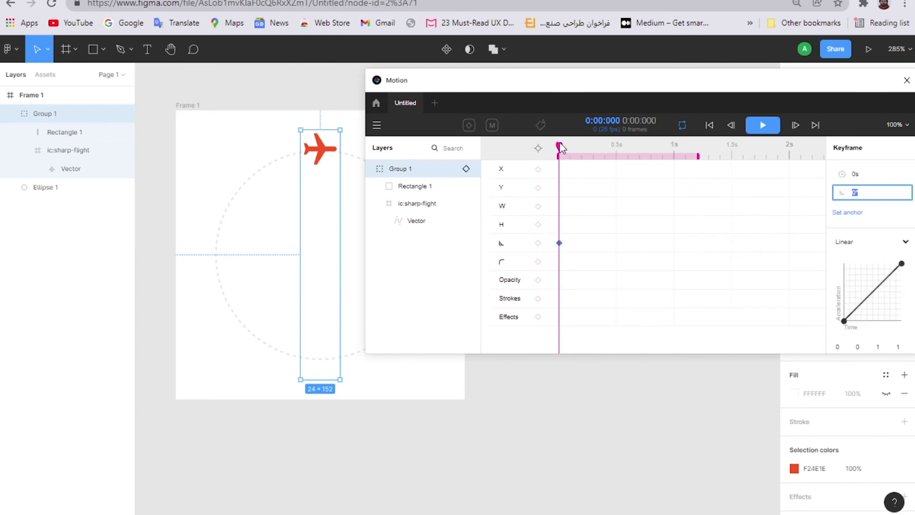
{"action": "left_click_drag", "start_coordinate": [560, 149], "coordinate": [596, 152]}
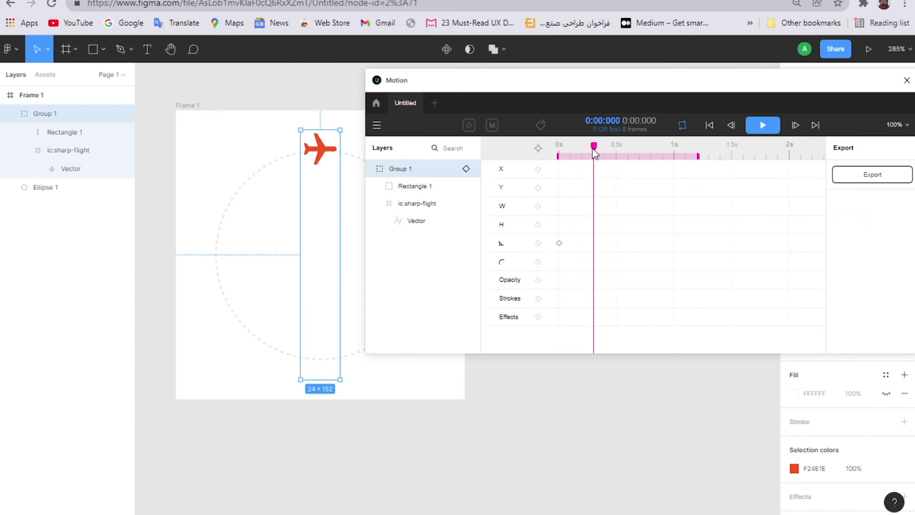
{"action": "left_click", "coordinate": [538, 243]}
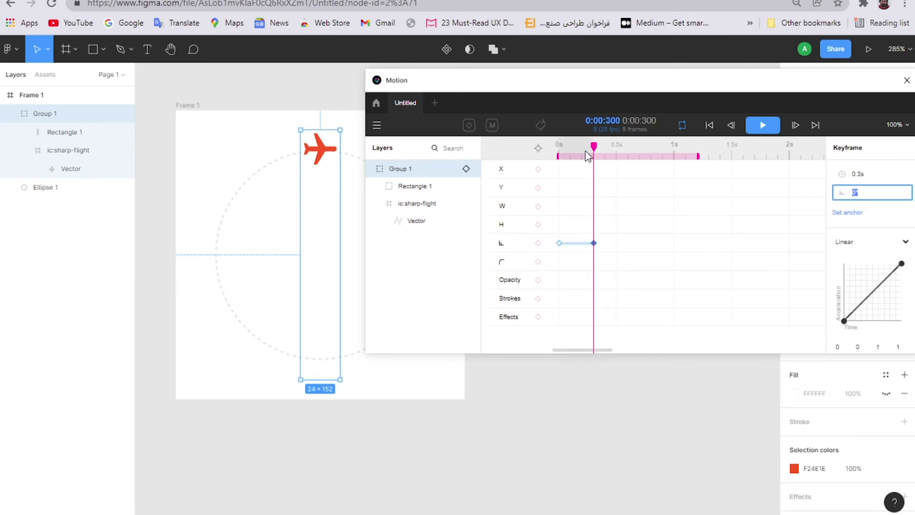
{"action": "left_click_drag", "start_coordinate": [594, 147], "coordinate": [631, 153]}
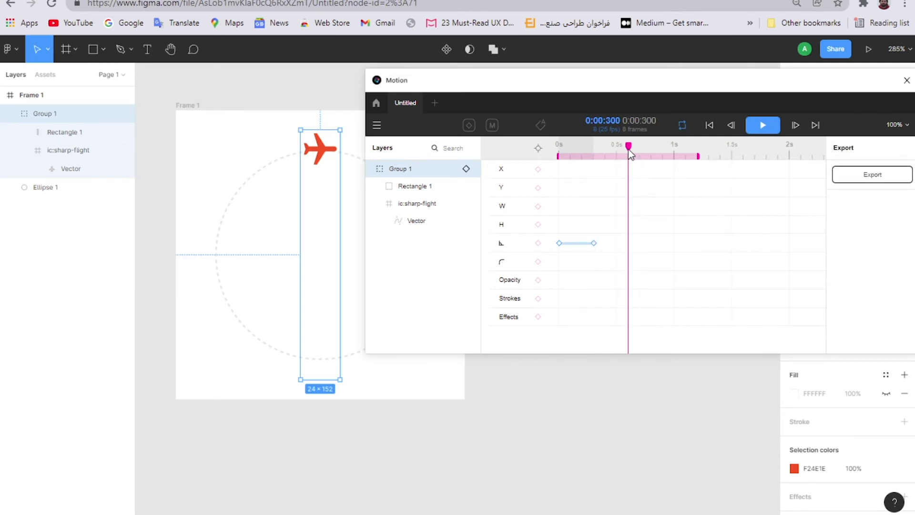
{"action": "left_click", "coordinate": [593, 243]}
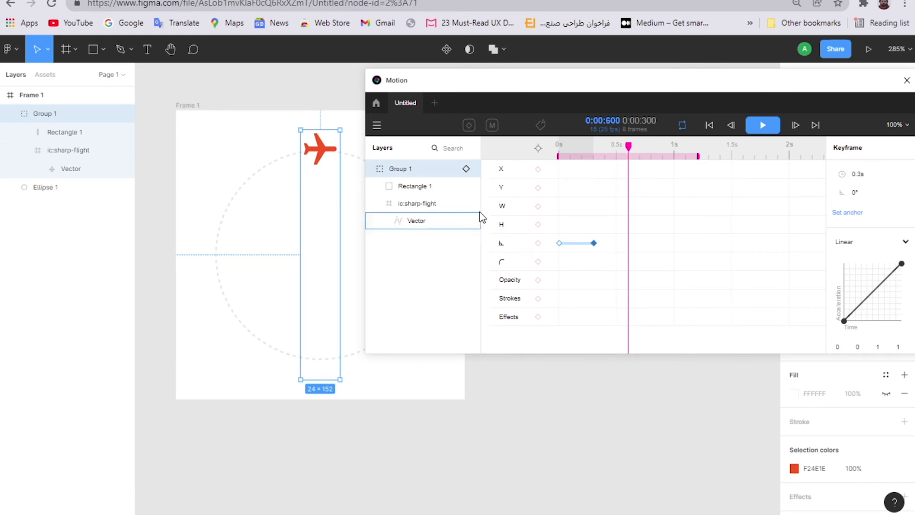
{"action": "left_click", "coordinate": [632, 144]}
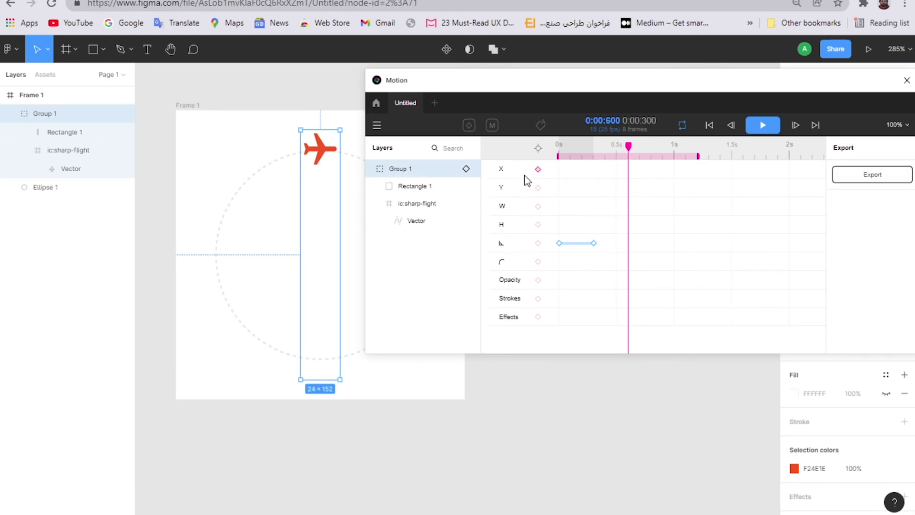
{"action": "left_click", "coordinate": [539, 243]}
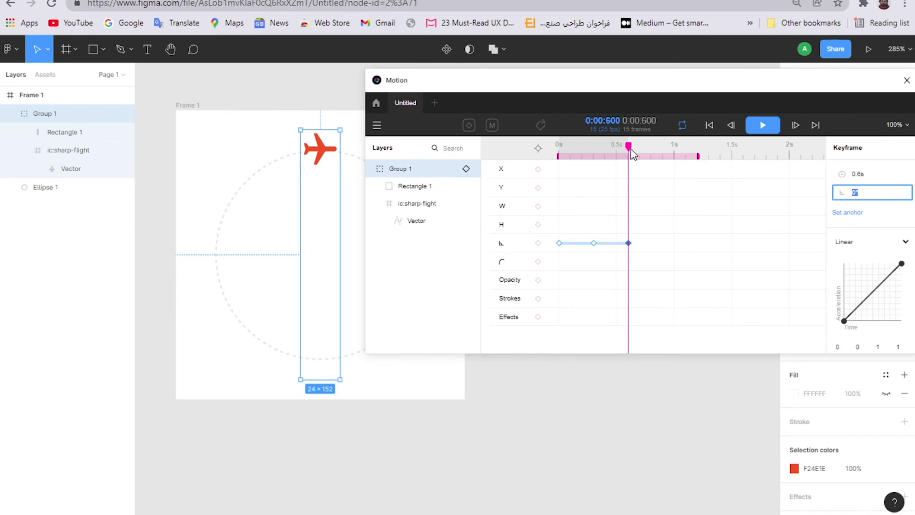
{"action": "left_click_drag", "start_coordinate": [629, 146], "coordinate": [664, 150]}
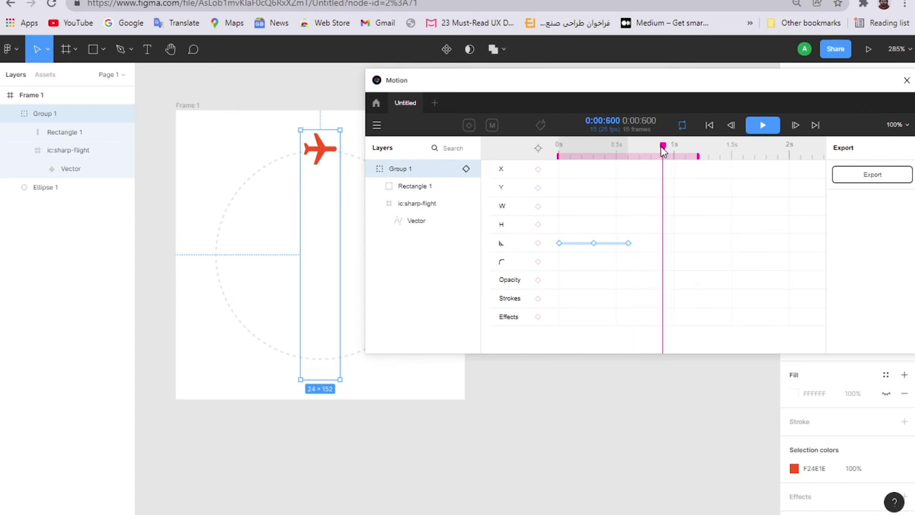
{"action": "left_click", "coordinate": [538, 243]}
{"action": "left_click_drag", "start_coordinate": [664, 147], "coordinate": [698, 148]}
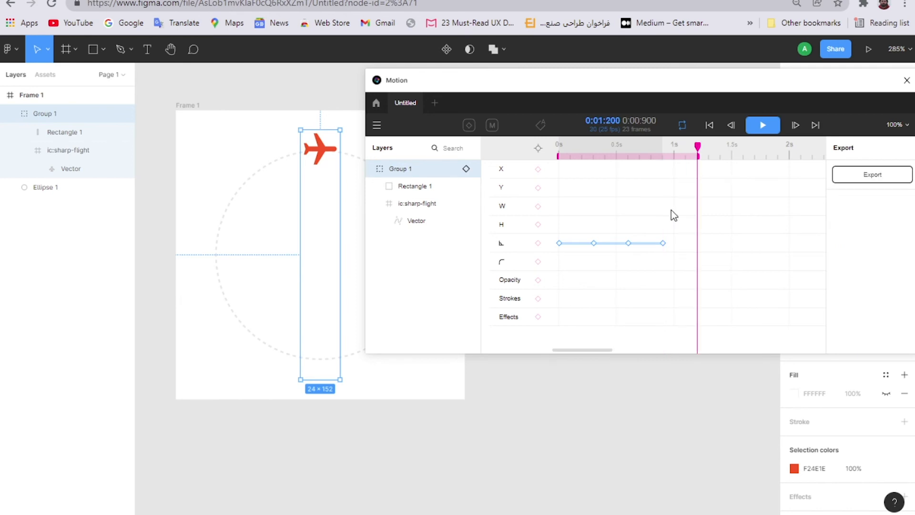
Set Group 1's rotation to -90° at the 0.3 s keyframe and -180° at the 0.6 s keyframe.
{"action": "left_click", "coordinate": [595, 244]}
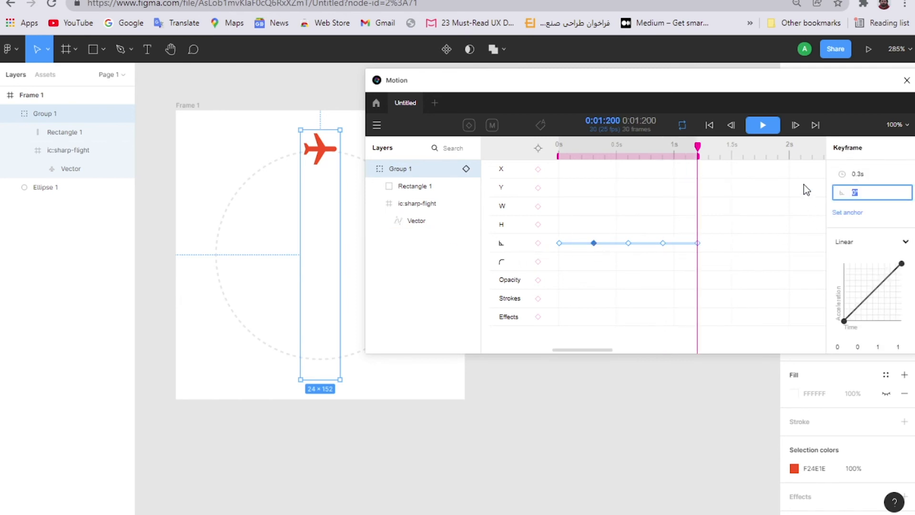
{"action": "type", "text": "-90"}
{"action": "key", "text": "Return"}
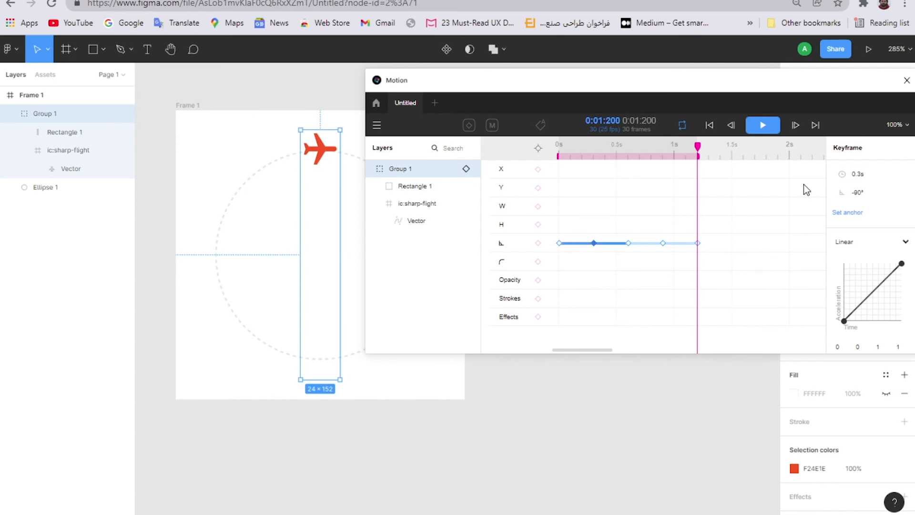
{"action": "left_click", "coordinate": [629, 243]}
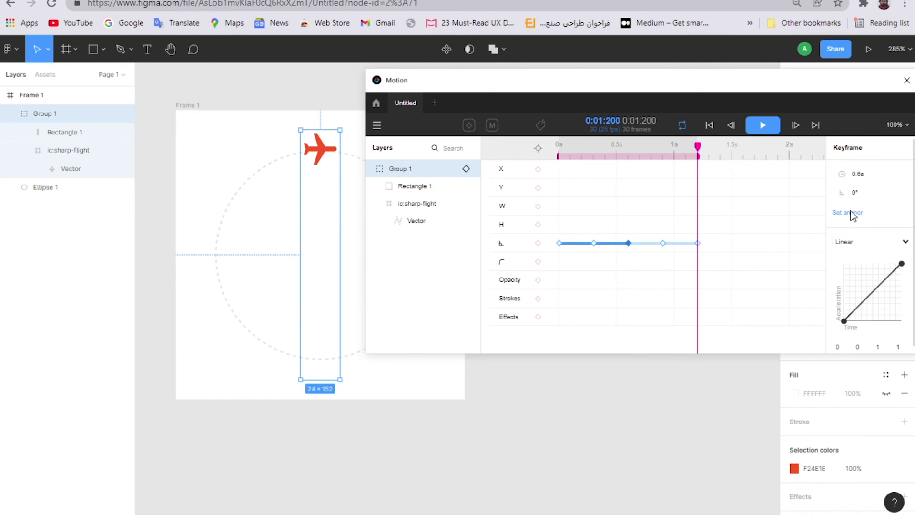
{"action": "left_click", "coordinate": [873, 196]}
{"action": "type", "text": "-180"}
{"action": "key", "text": "Return"}
Set Group 1's rotation to -270° at the 0.9 s keyframe and -360° at the 1.2 s keyframe.
{"action": "left_click", "coordinate": [663, 243]}
{"action": "left_click", "coordinate": [875, 197]}
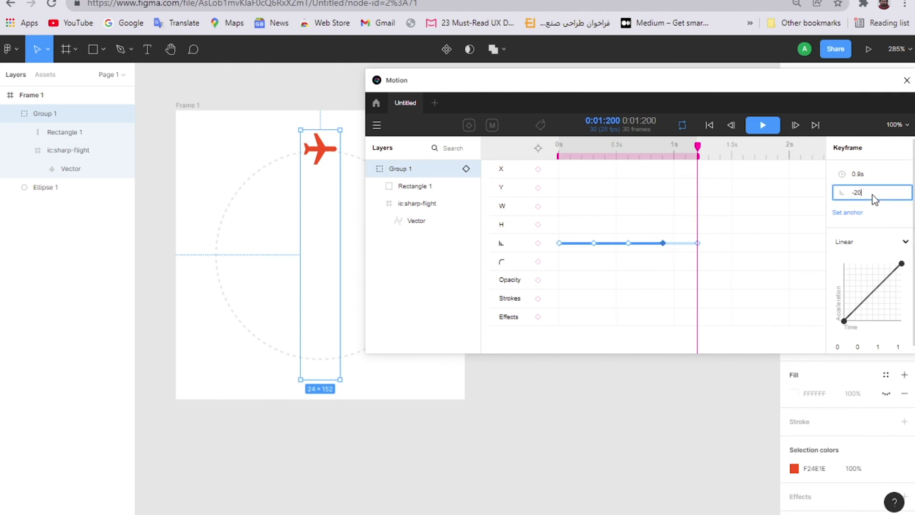
{"action": "key", "text": "Return"}
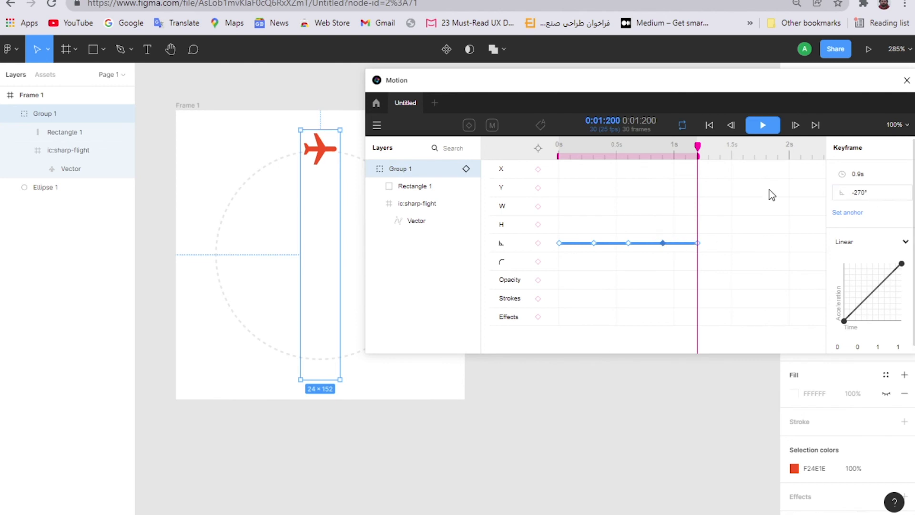
{"action": "left_click", "coordinate": [698, 243]}
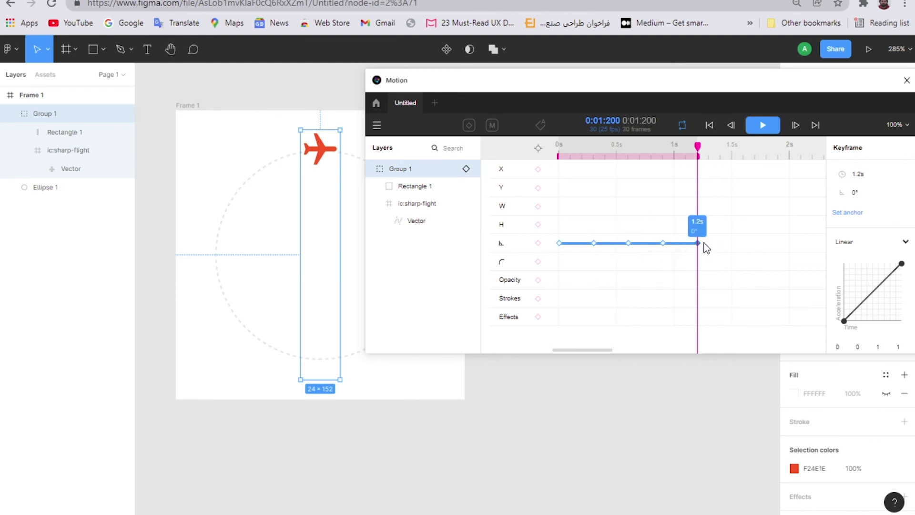
{"action": "left_click", "coordinate": [872, 191]}
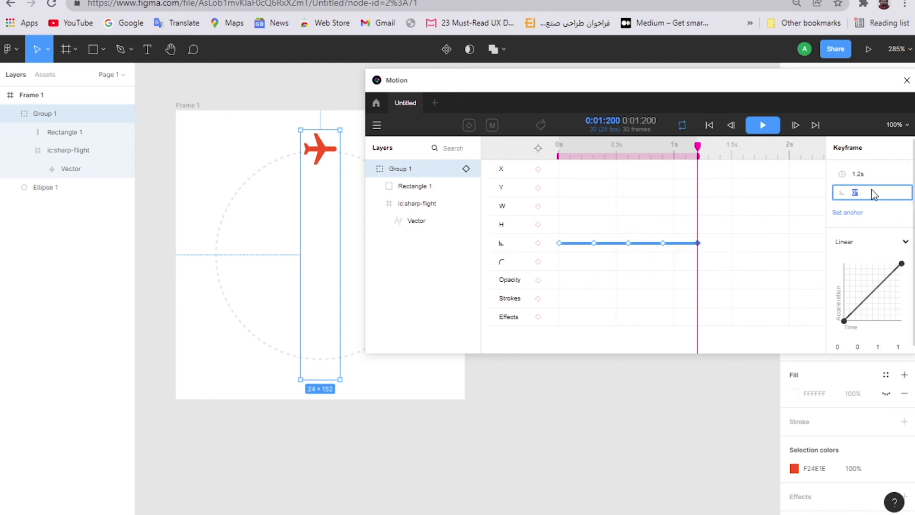
{"action": "type", "text": "-360"}
{"action": "key", "text": "Return"}
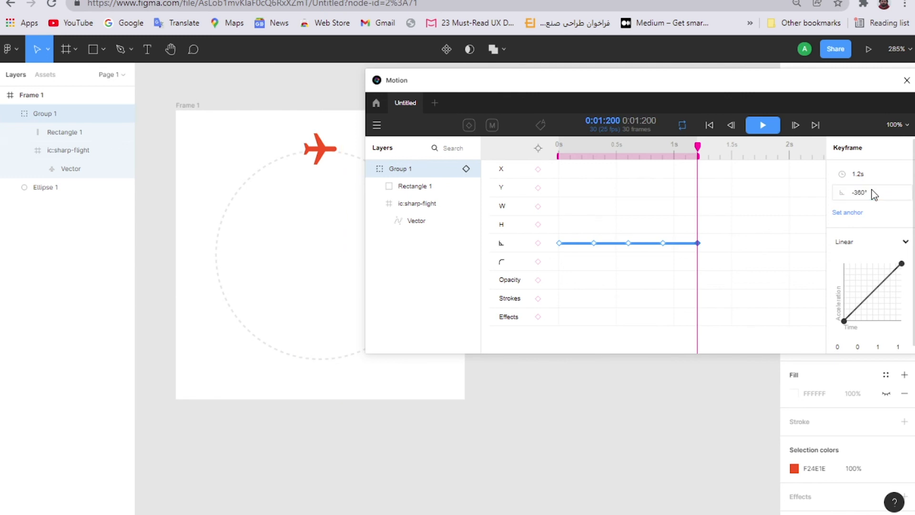
Play the airplane animation from the start and move Frame 1 farther out from behind the Motion window.
{"action": "left_click_drag", "start_coordinate": [698, 146], "coordinate": [557, 165]}
{"action": "left_click", "coordinate": [767, 125]}
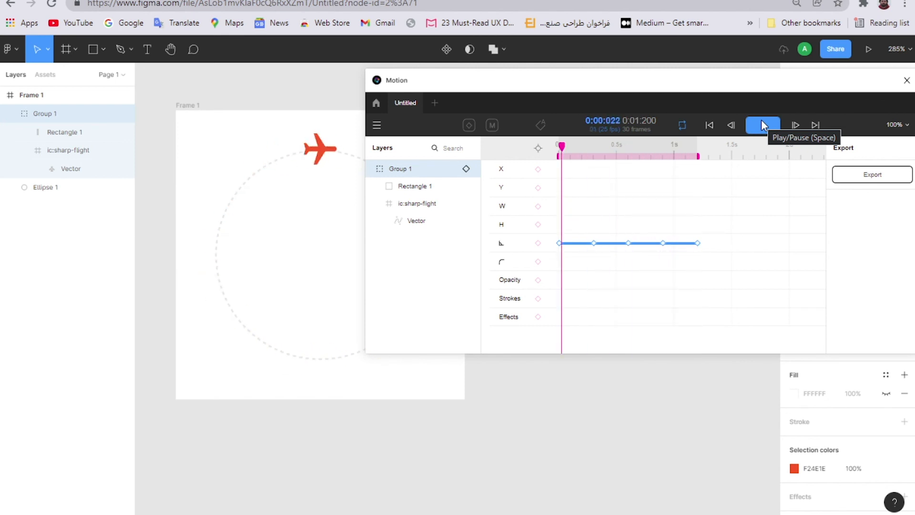
{"action": "left_click_drag", "start_coordinate": [743, 82], "coordinate": [807, 86]}
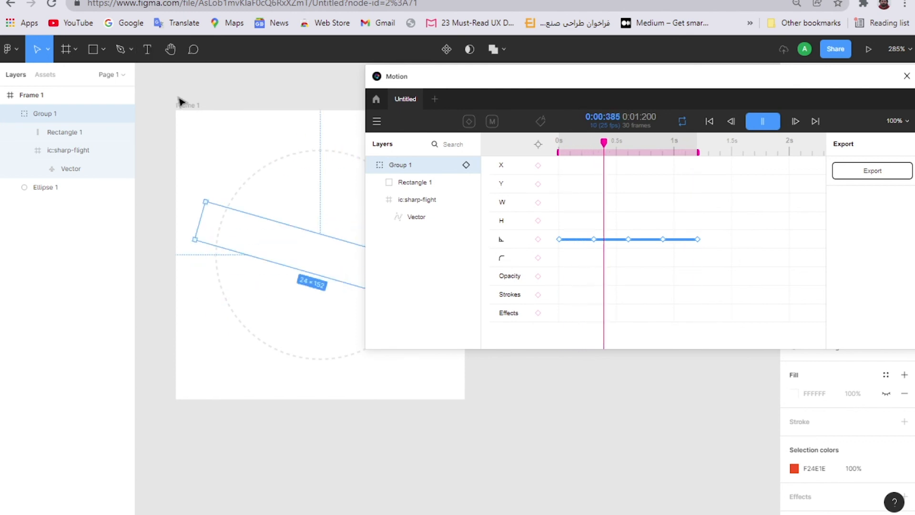
{"action": "left_click_drag", "start_coordinate": [188, 109], "coordinate": [155, 109]}
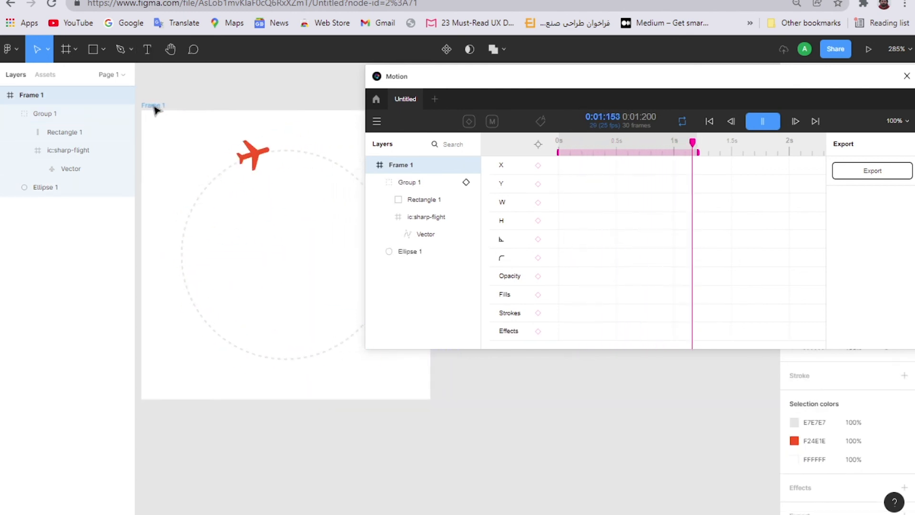